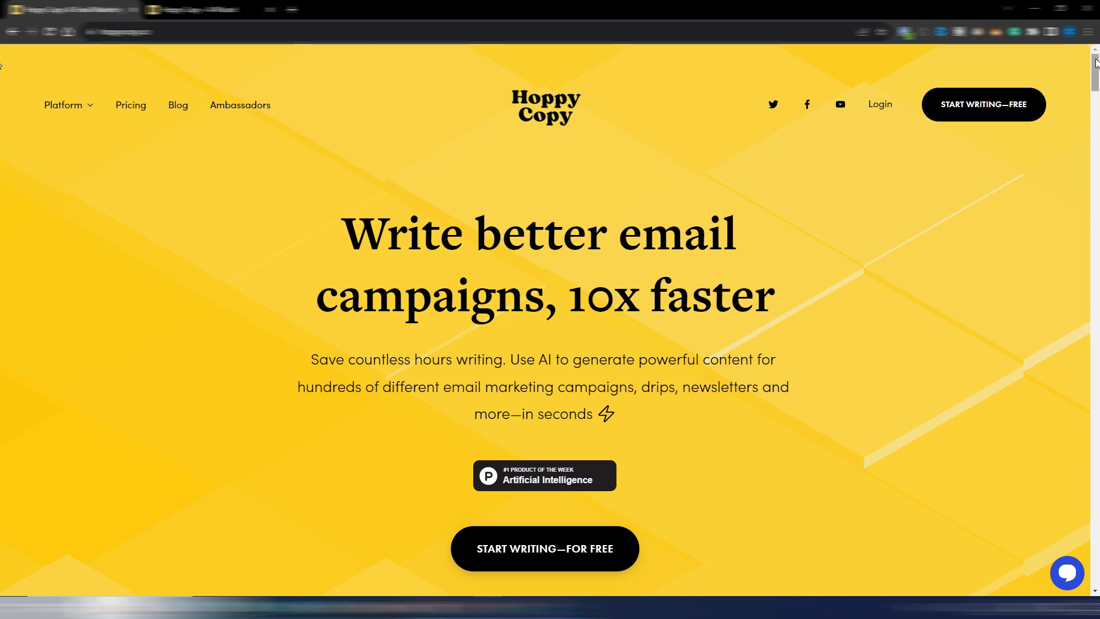
Look over the Hoppy Copy home page, including the product preview and the supported email marketing tools
scroll(1095, 63, "down", 10)
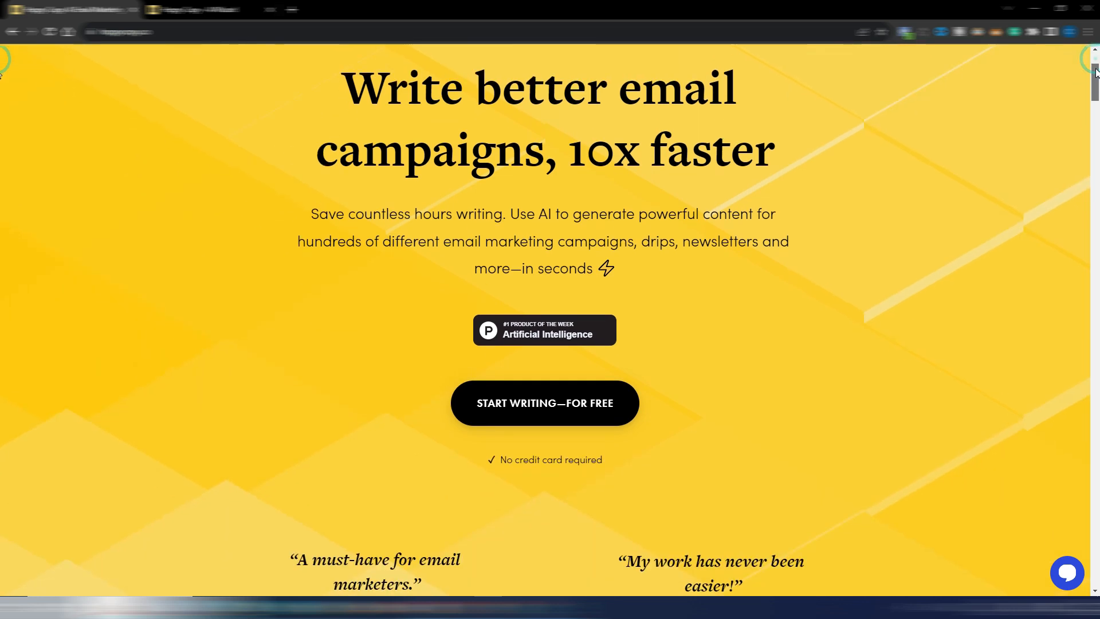
scroll(1, 114, "down", 10)
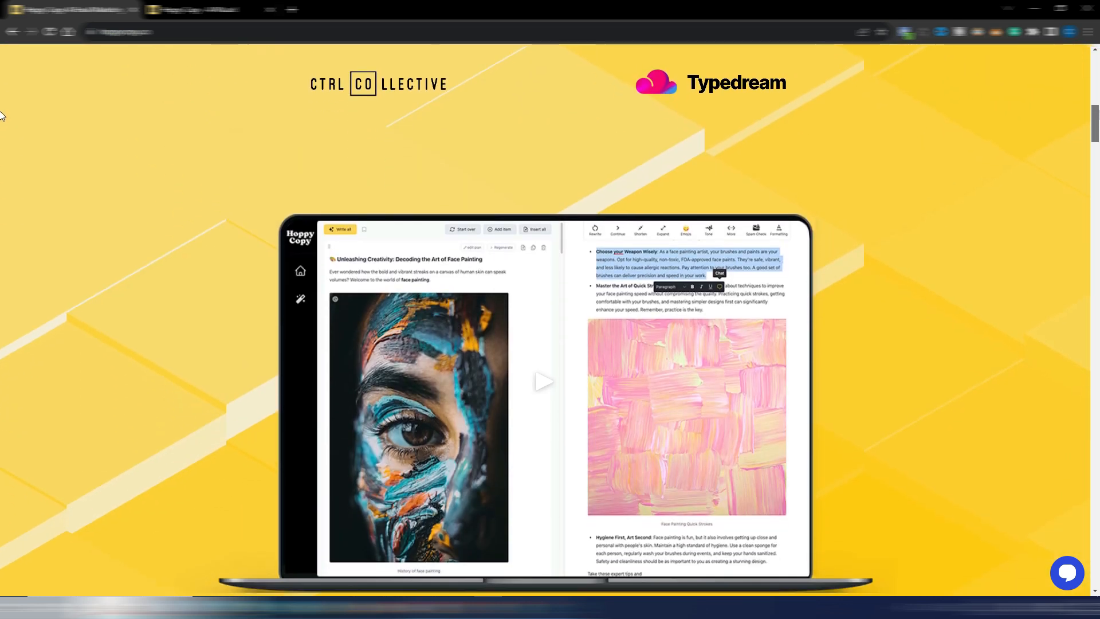
scroll(1, 115, "up", 20)
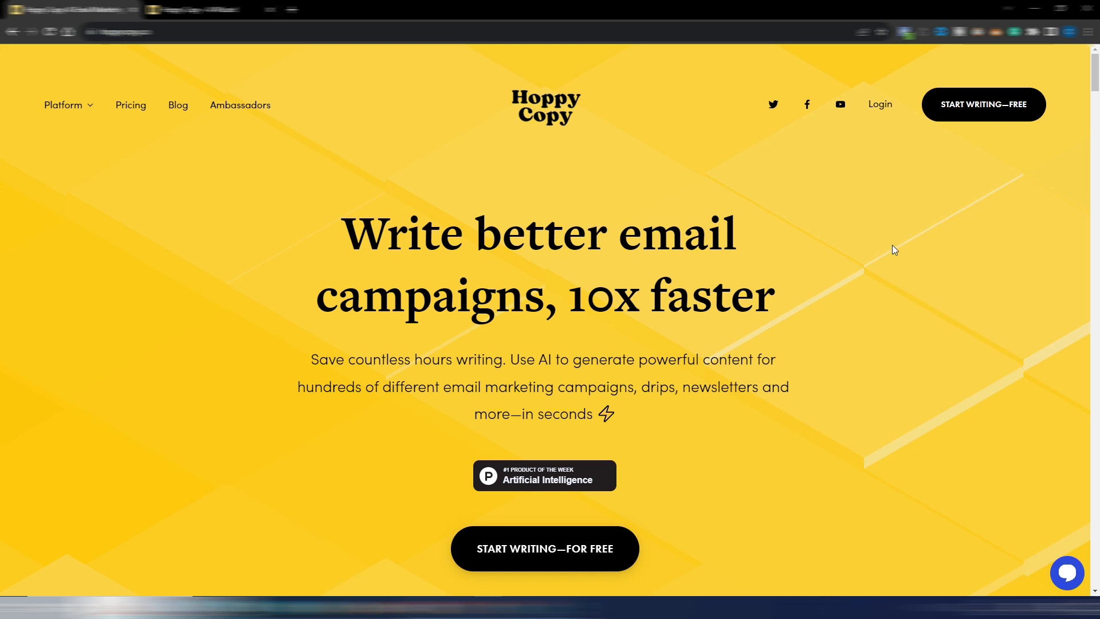
left_click_drag(1095, 65, 1091, 162)
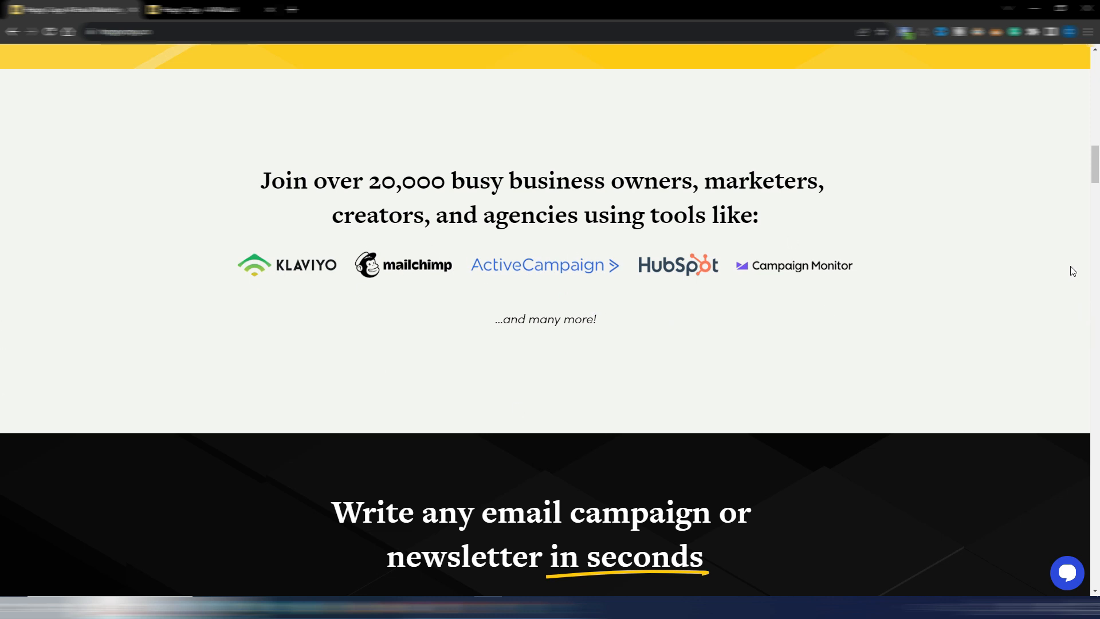
left_click_drag(1094, 182, 1, 56)
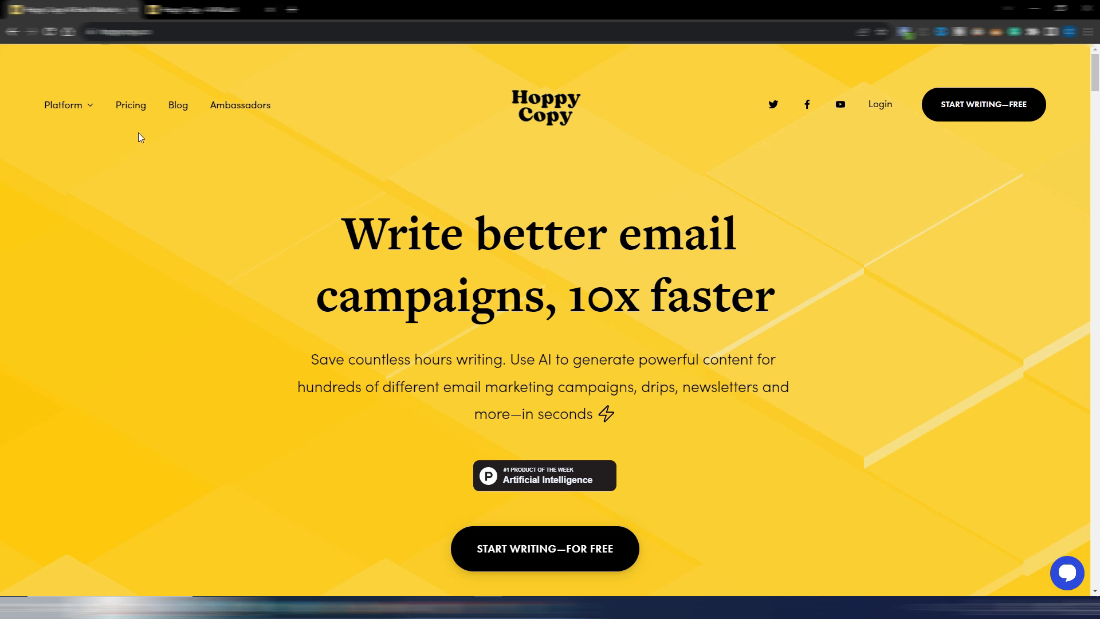
Open the pricing page, compare the Starter, Pro and Pro + plans, and switch the prices to yearly billing
left_click(131, 106)
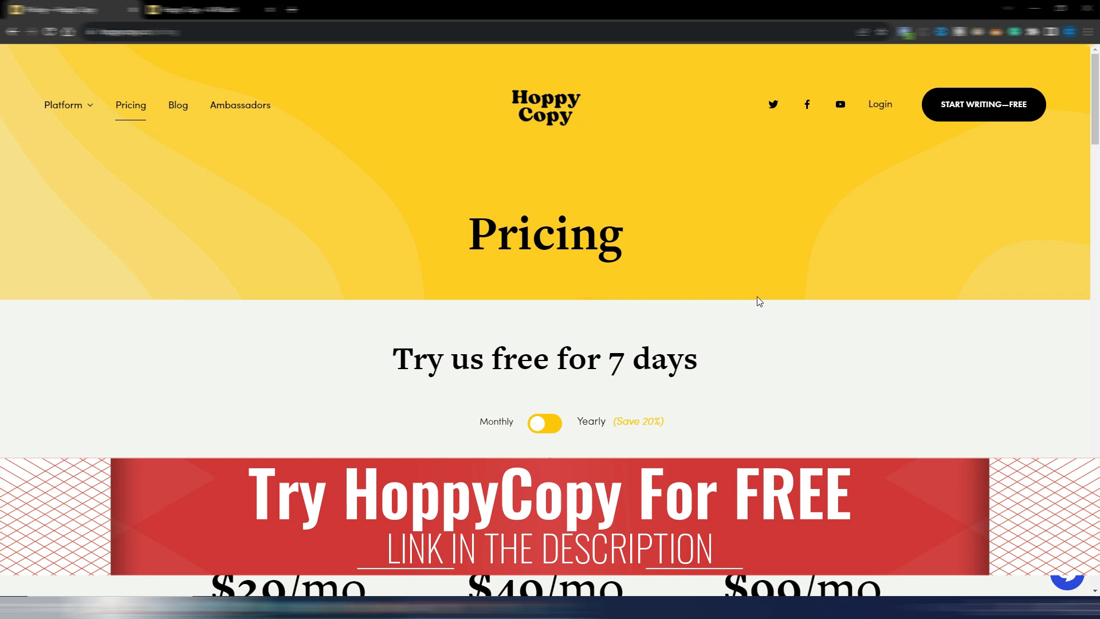
scroll(757, 291, "down", 6)
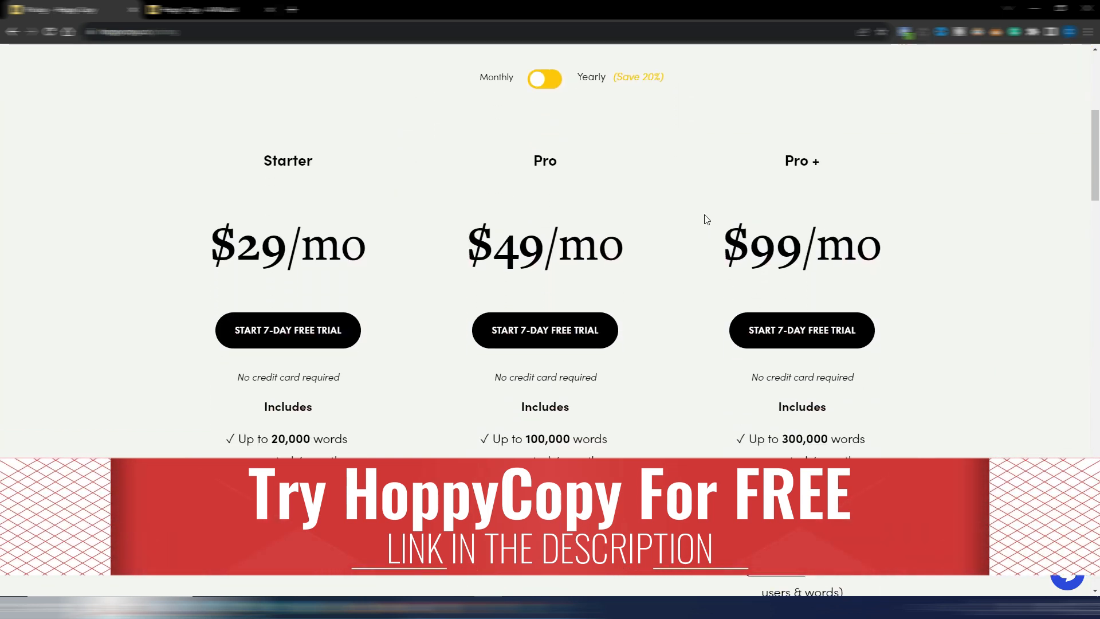
scroll(314, 163, "down", 1)
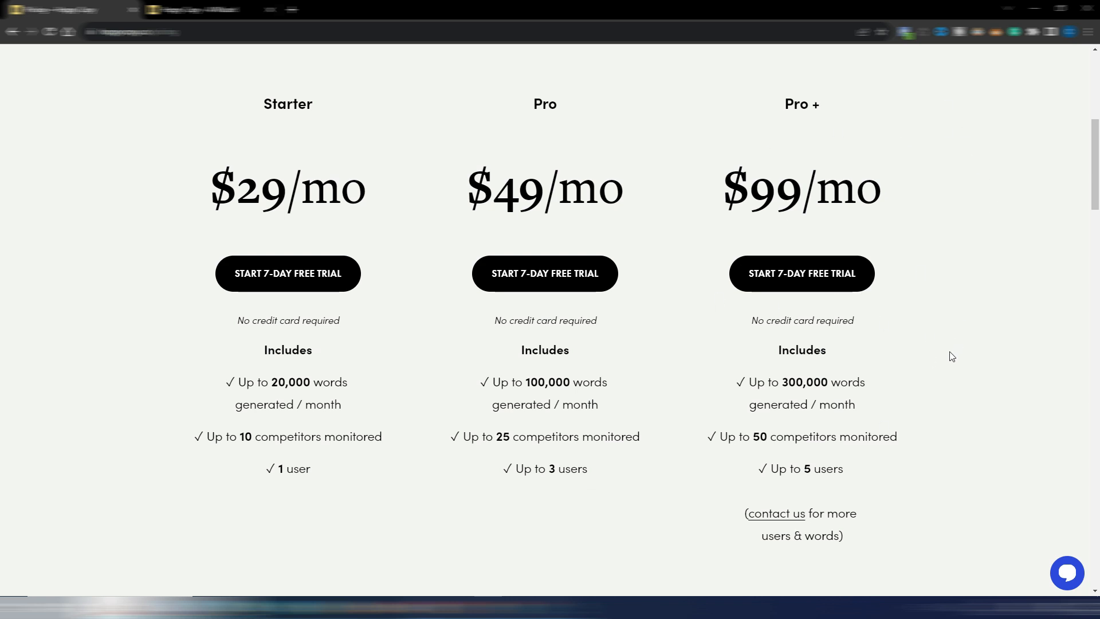
scroll(952, 349, "up", 3)
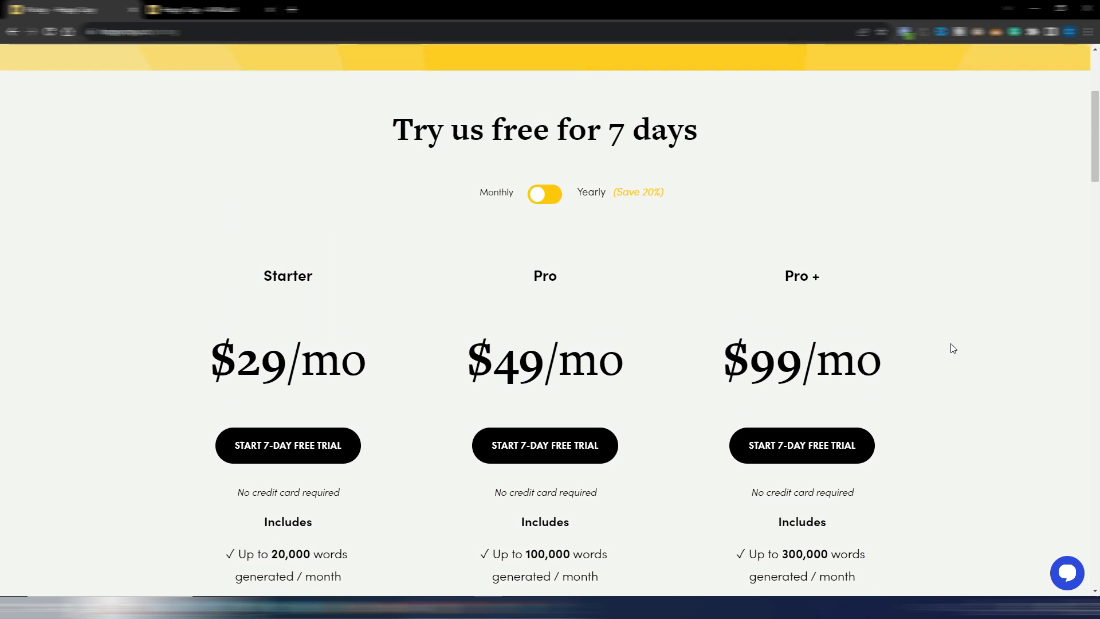
left_click(544, 196)
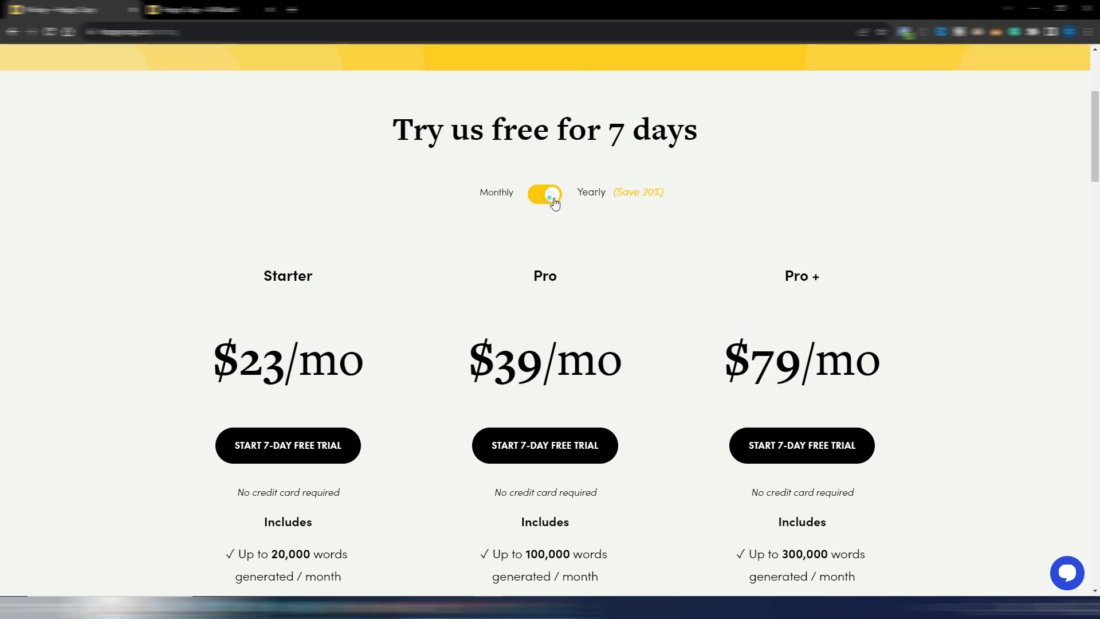
Review the plan limits and the list of writing, monitoring, collaboration and support features included in all plans
scroll(653, 287, "down", 4)
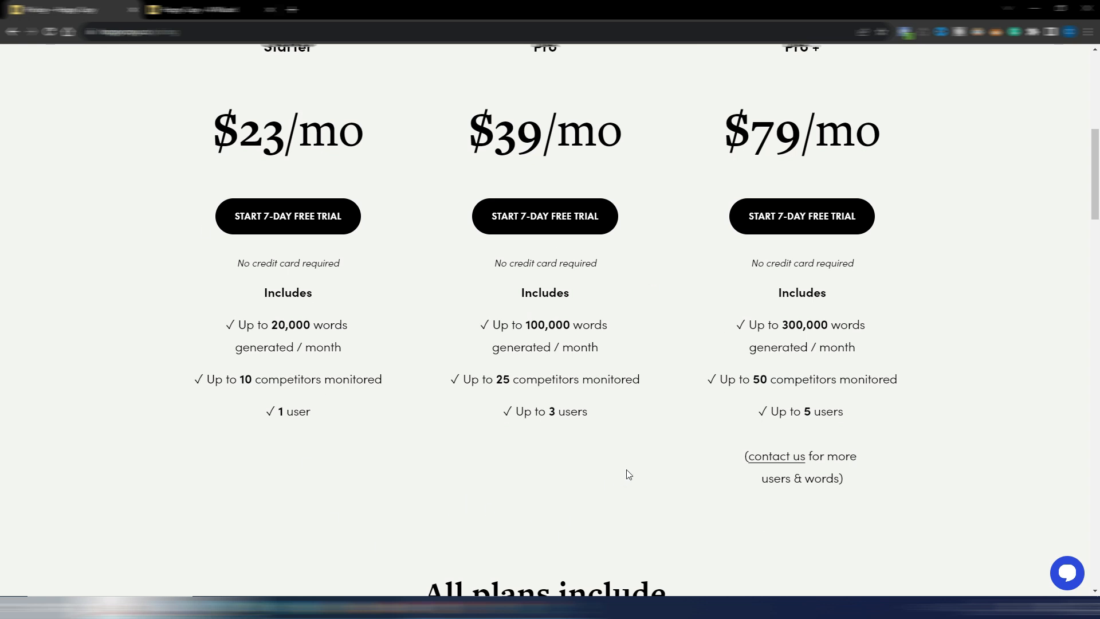
scroll(628, 471, "down", 7)
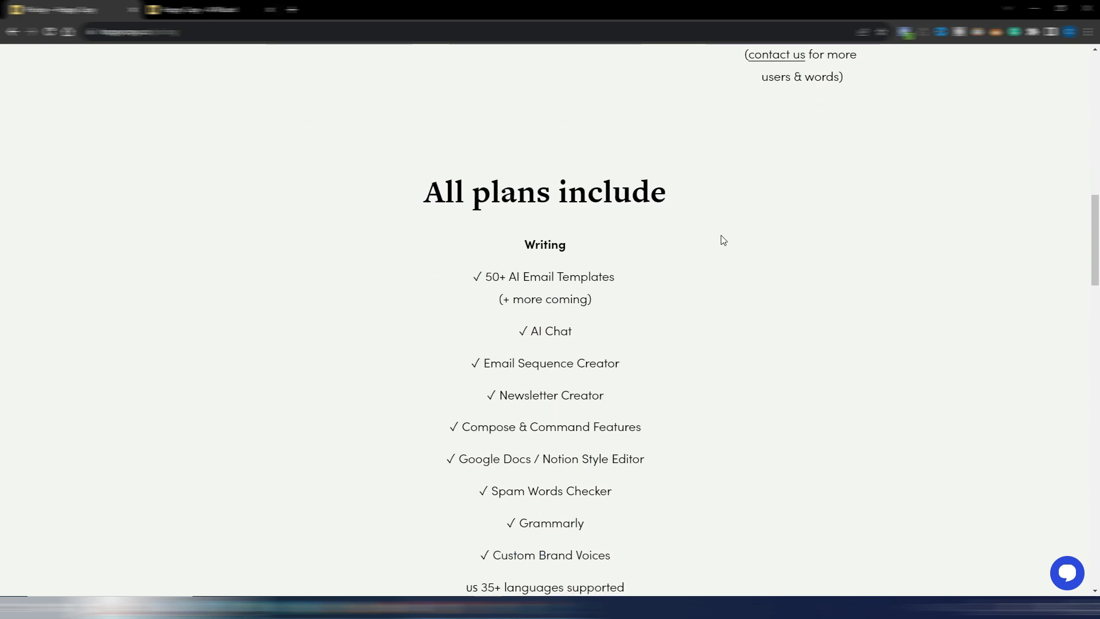
scroll(723, 241, "down", 2)
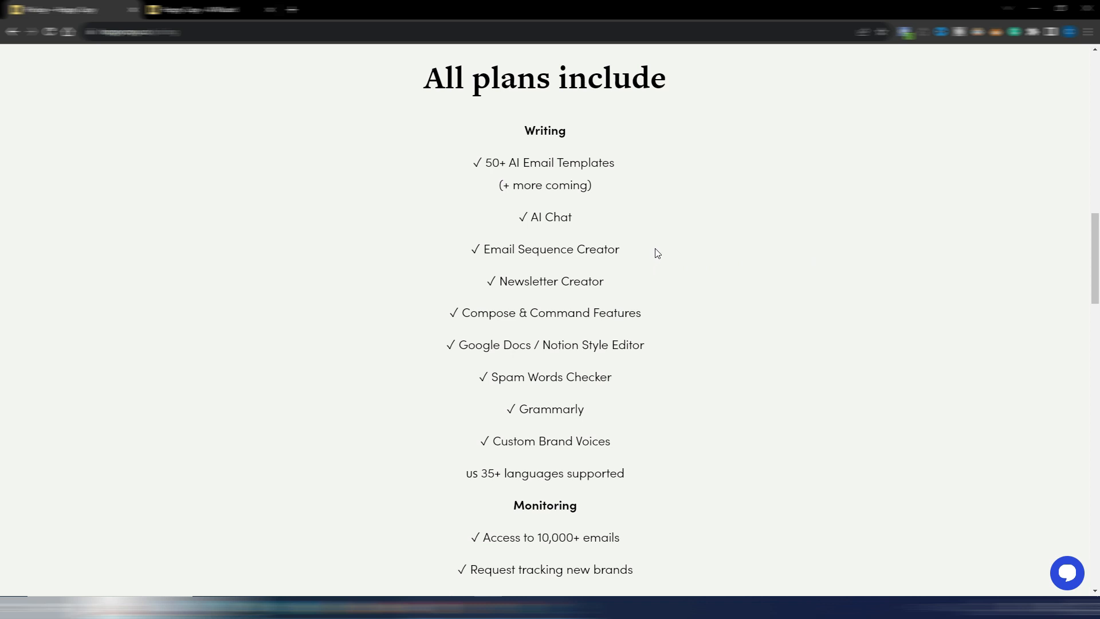
scroll(785, 315, "down", 3)
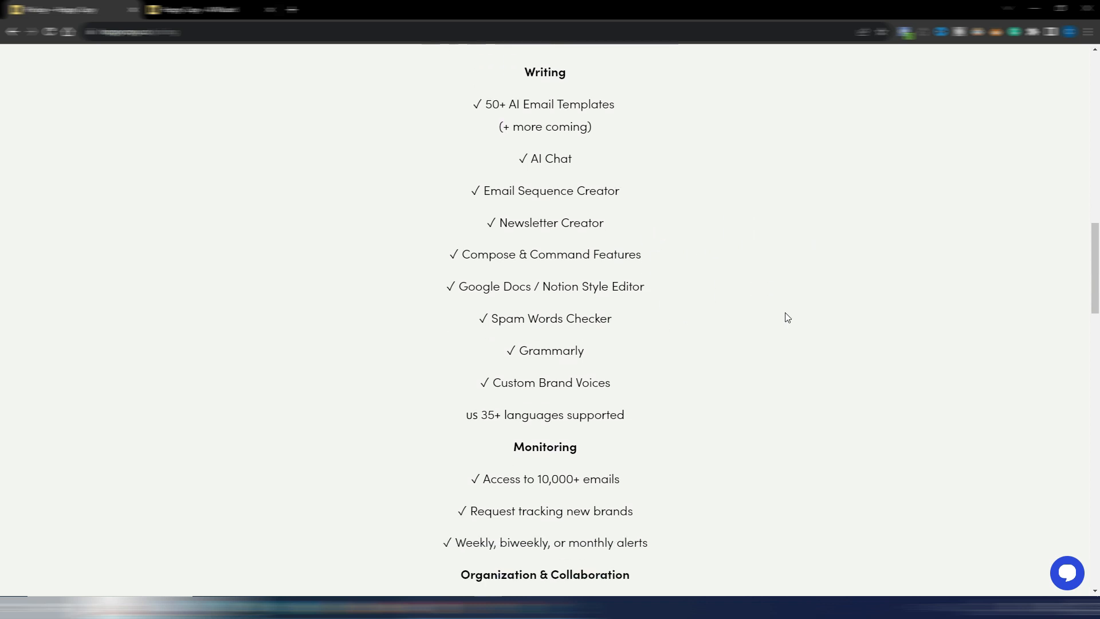
scroll(786, 317, "down", 2)
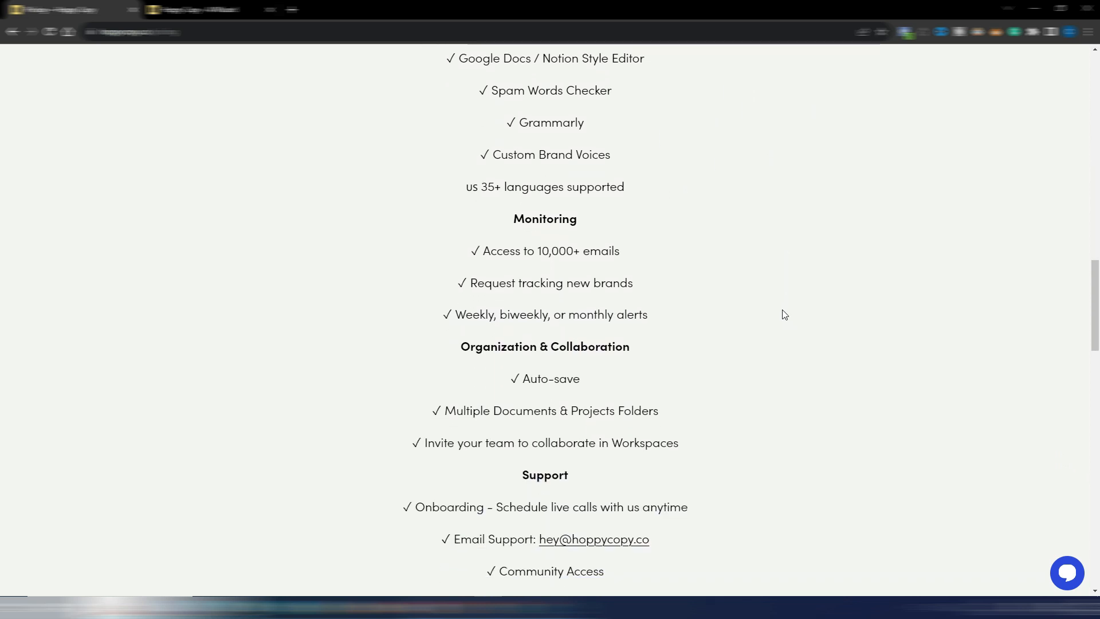
scroll(784, 315, "down", 4)
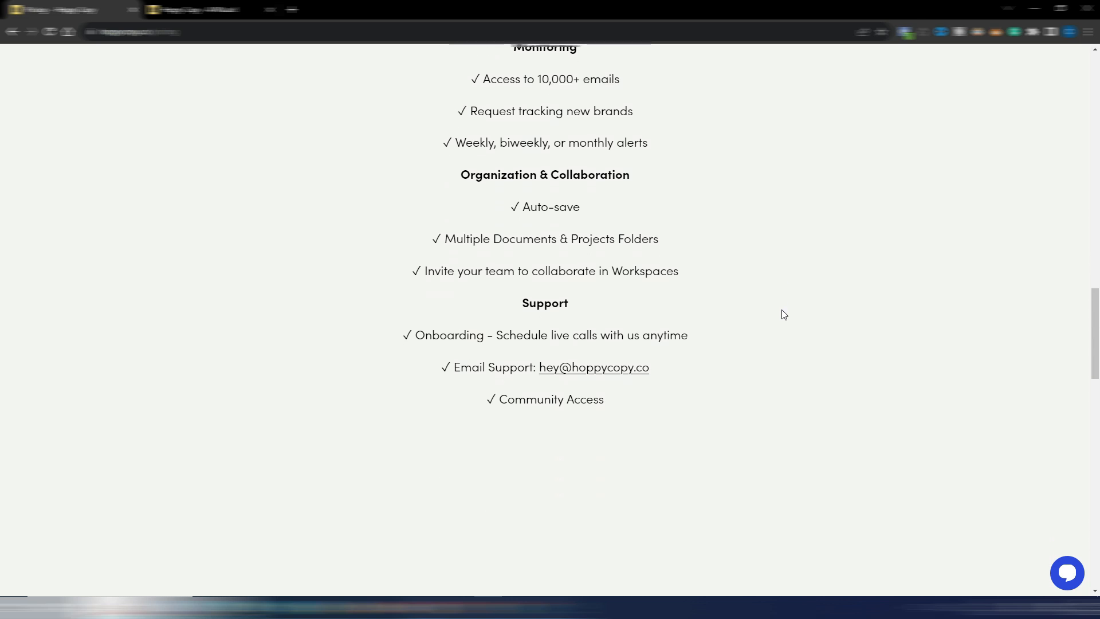
scroll(784, 315, "up", 10)
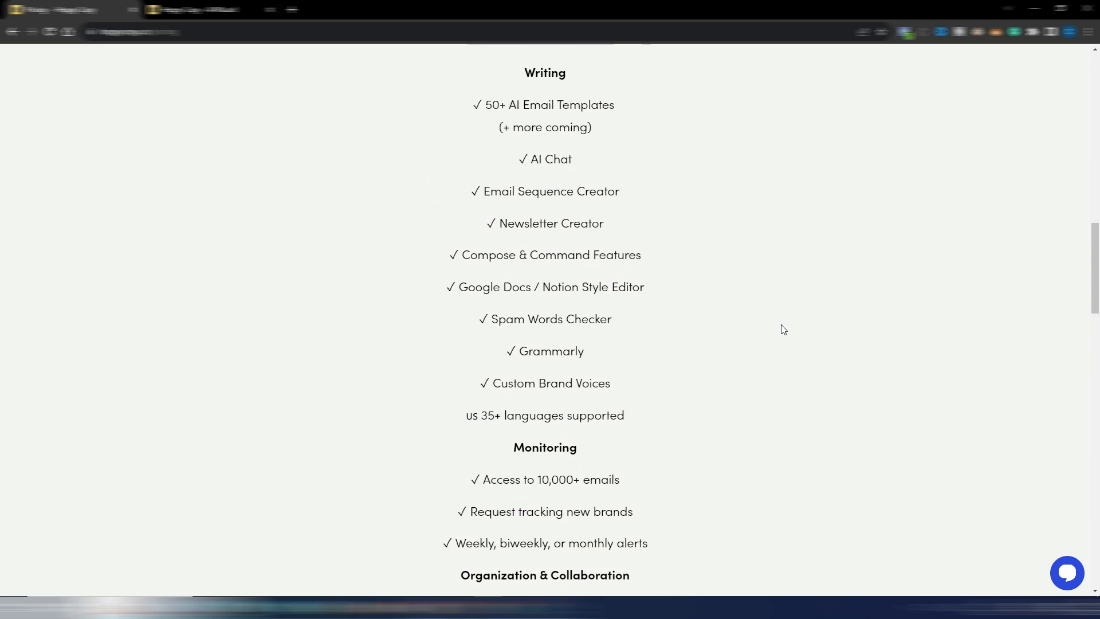
scroll(783, 329, "up", 15)
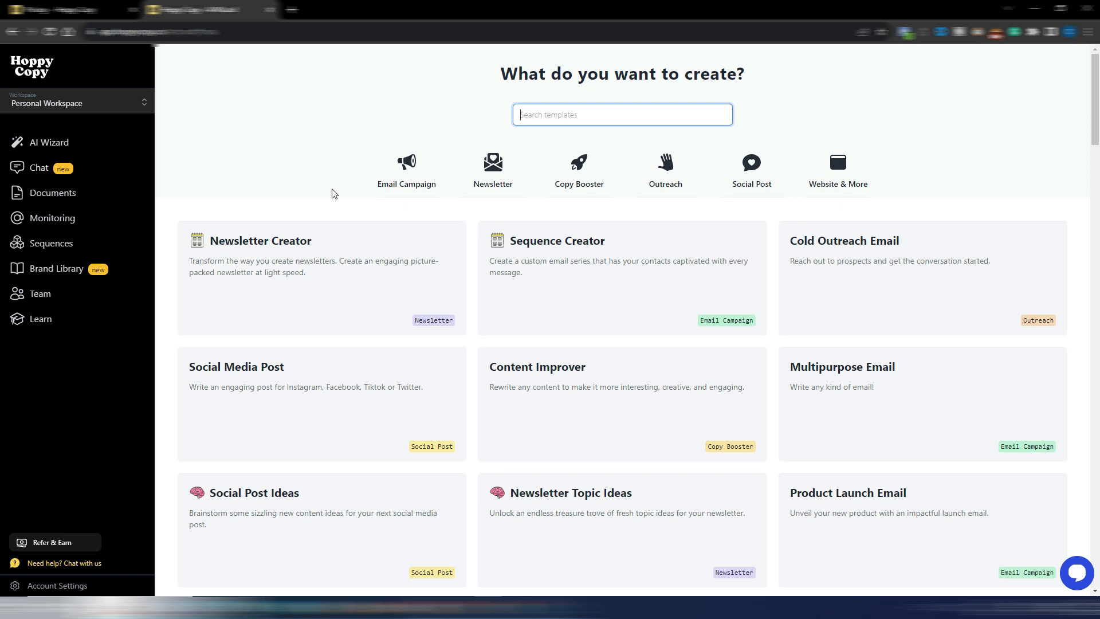
Filter the templates to the Newsletter category and browse through them
left_click(497, 171)
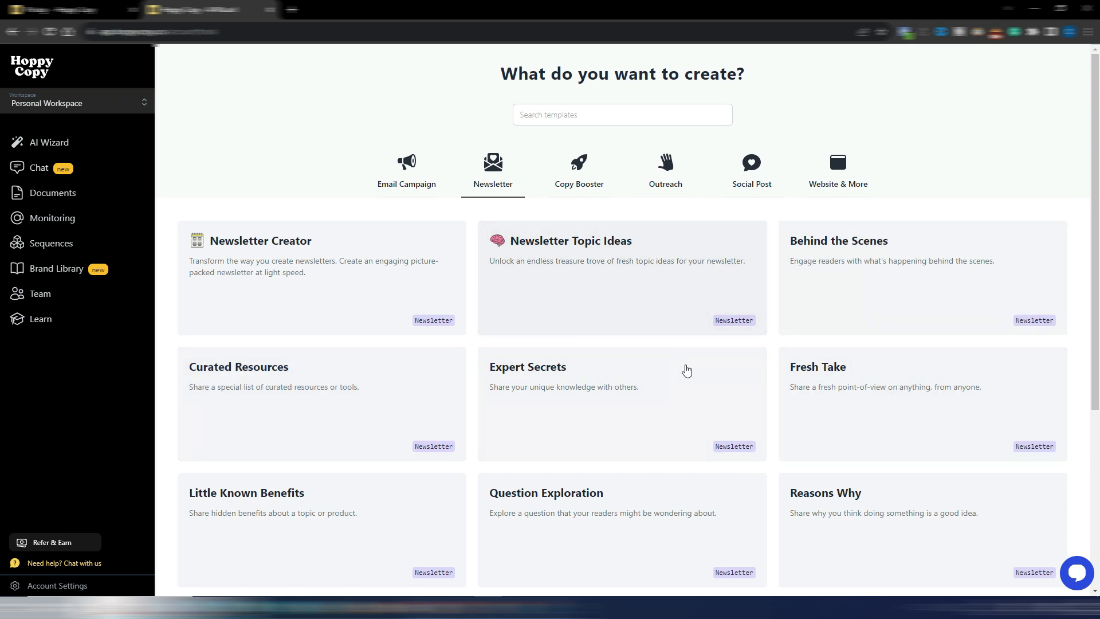
scroll(688, 370, "down", 1)
scroll(690, 369, "down", 3)
scroll(690, 366, "up", 4)
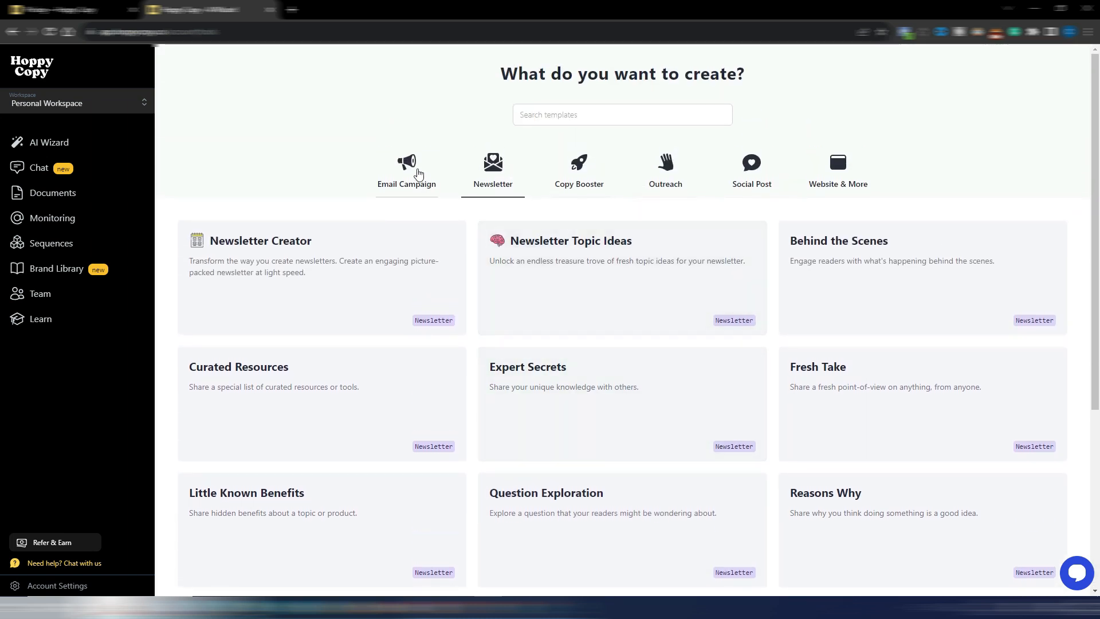
Filter the templates to the Email Campaign category and look through the list
left_click(411, 171)
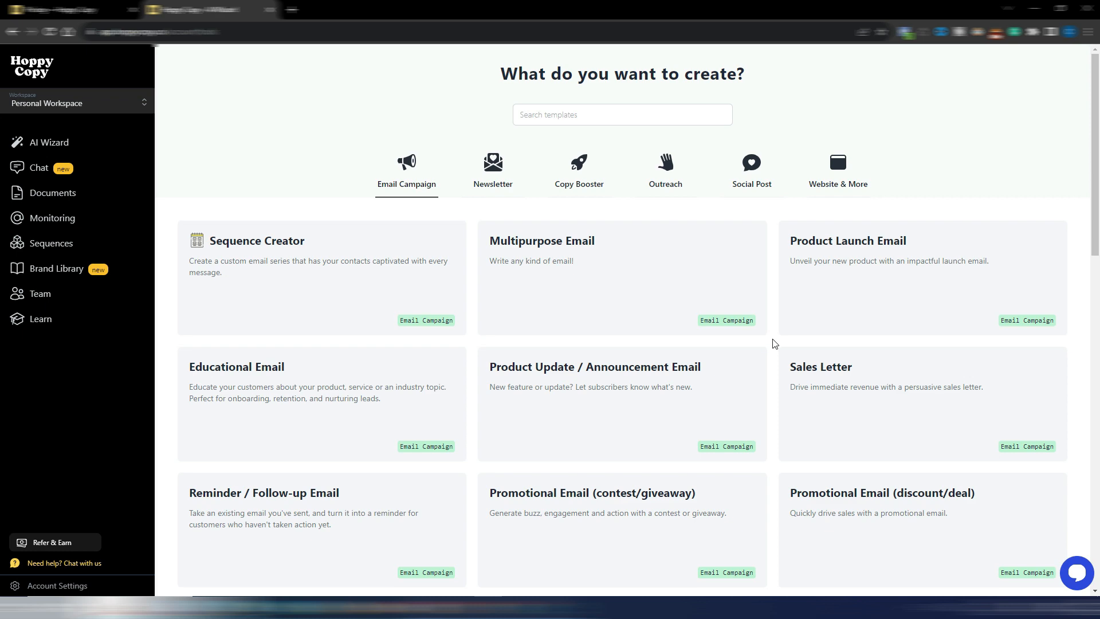
scroll(775, 344, "down", 4)
scroll(775, 344, "down", 7)
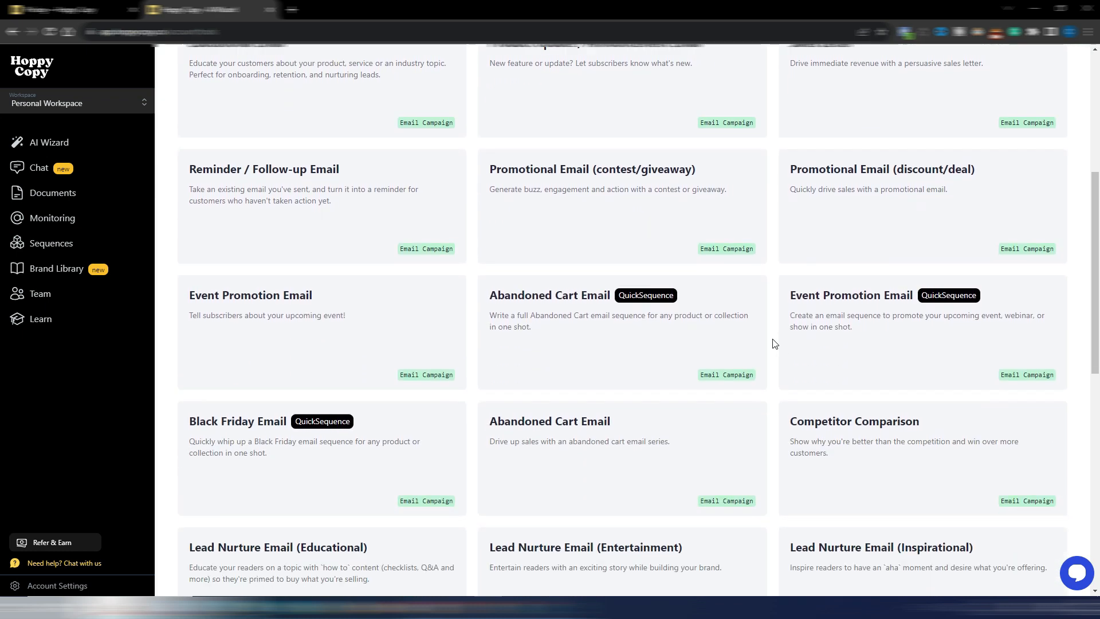
scroll(775, 344, "up", 12)
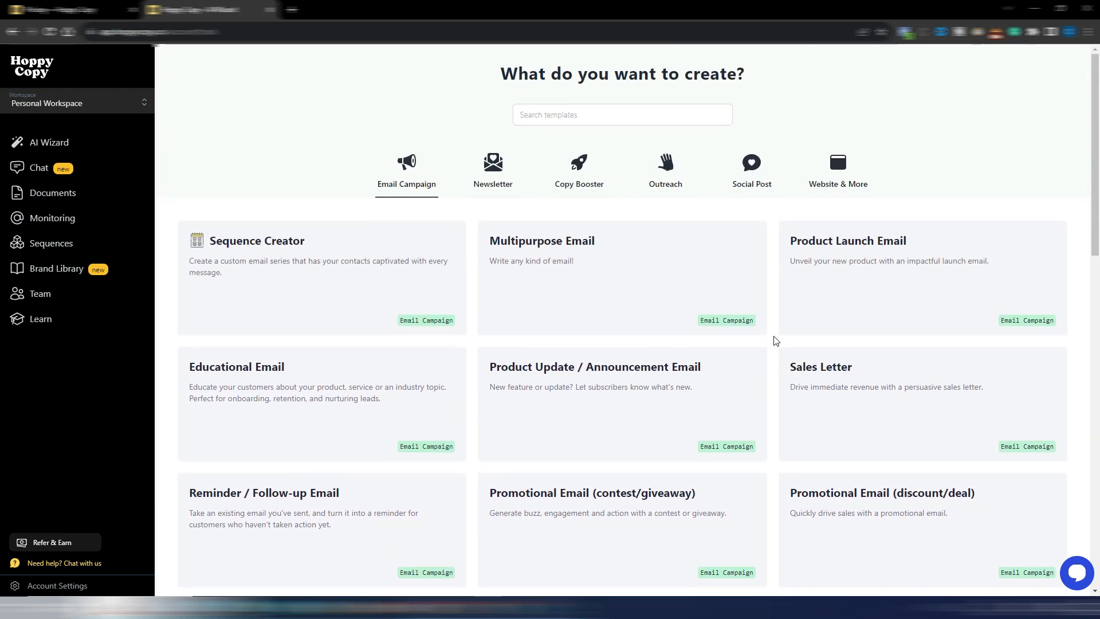
View the templates in the Copy Booster, Outreach, Social Post and Website & More categories one after another
left_click(589, 176)
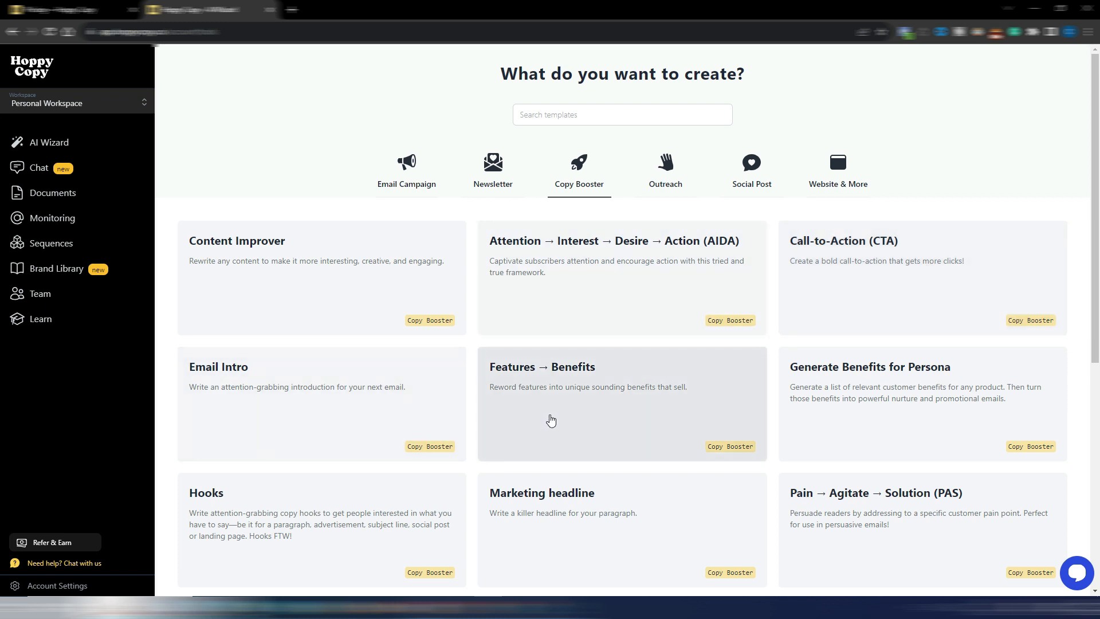
left_click(671, 170)
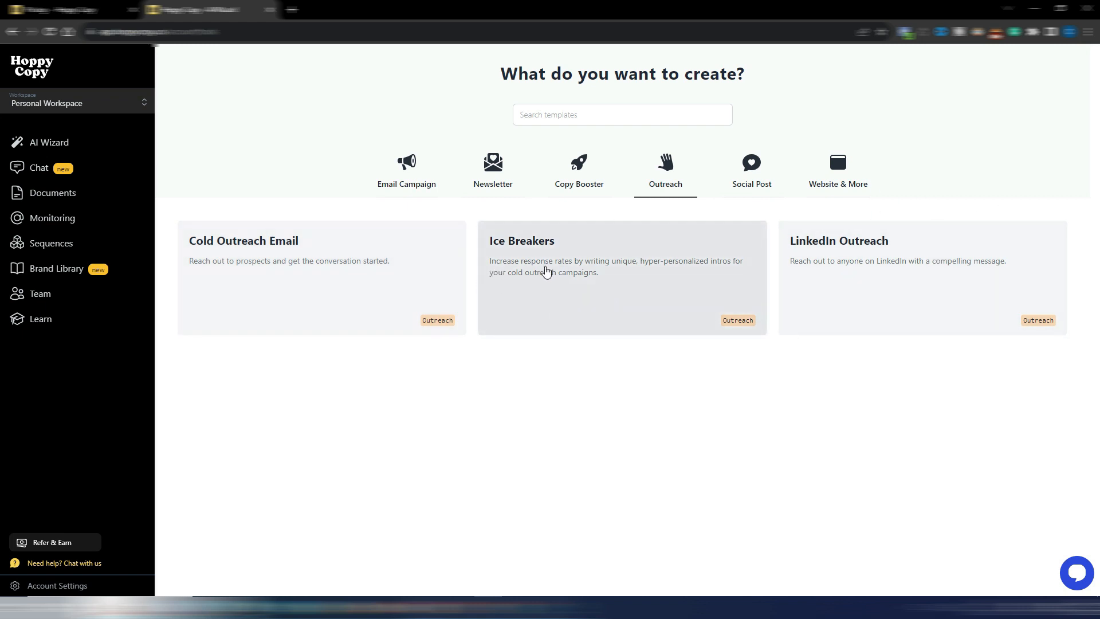
left_click(752, 172)
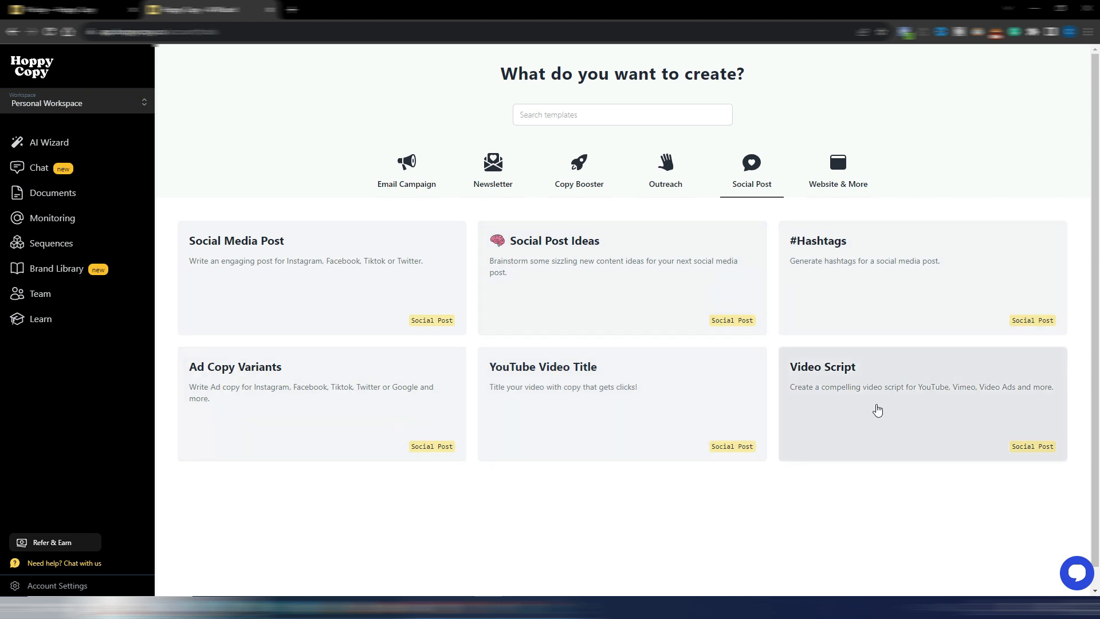
left_click(842, 170)
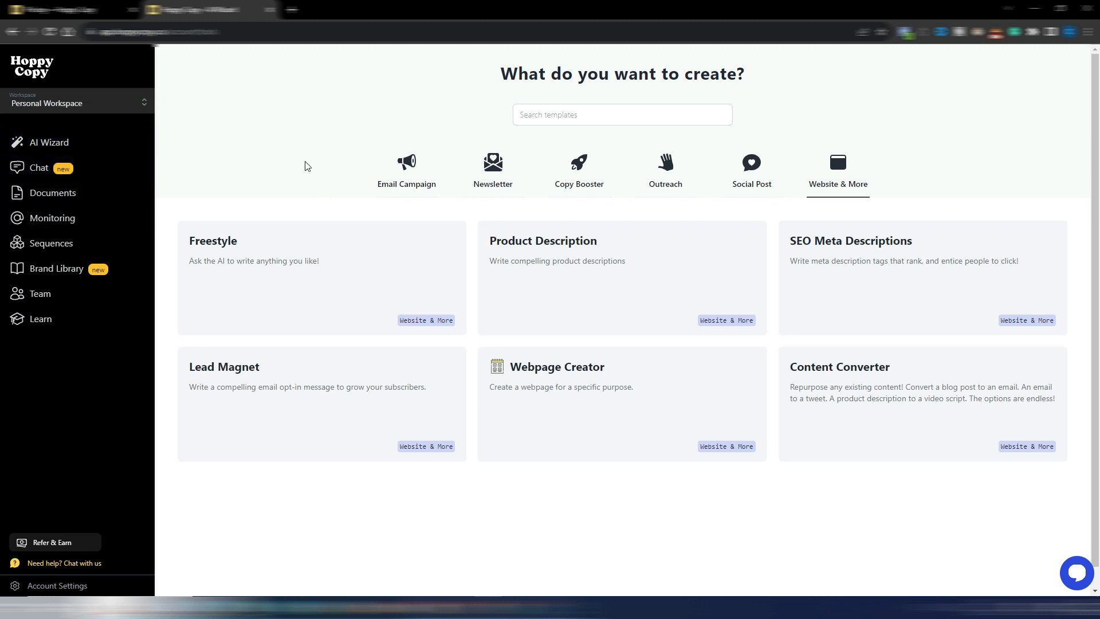
Open the Sequence Creator template from the Email Campaign category and set the sequence type to Product Launch
left_click(417, 174)
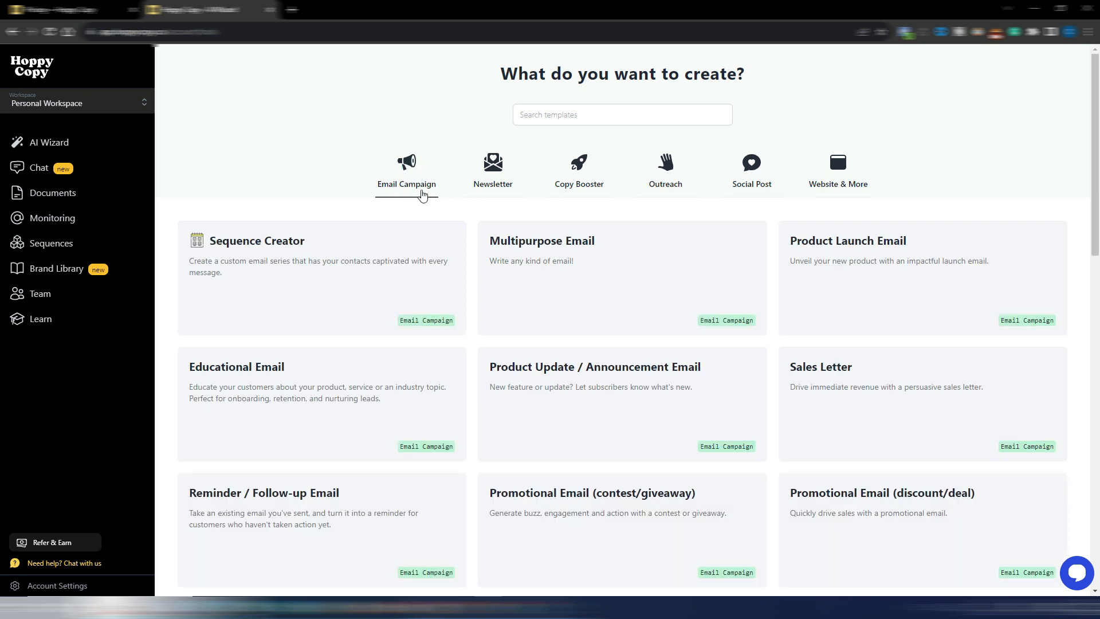
left_click(323, 282)
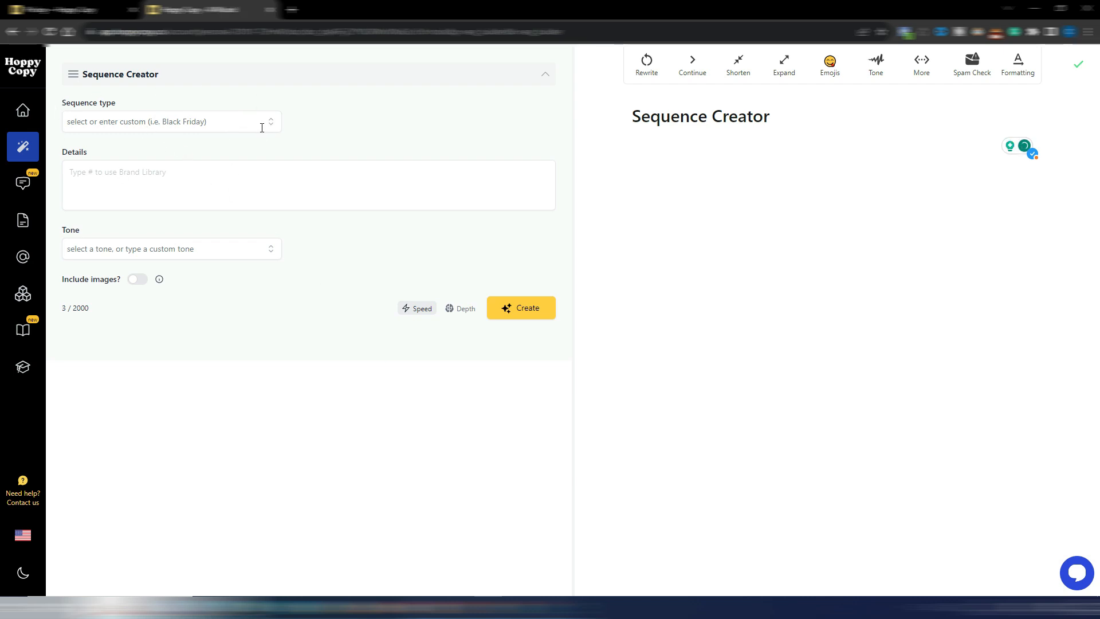
left_click(263, 123)
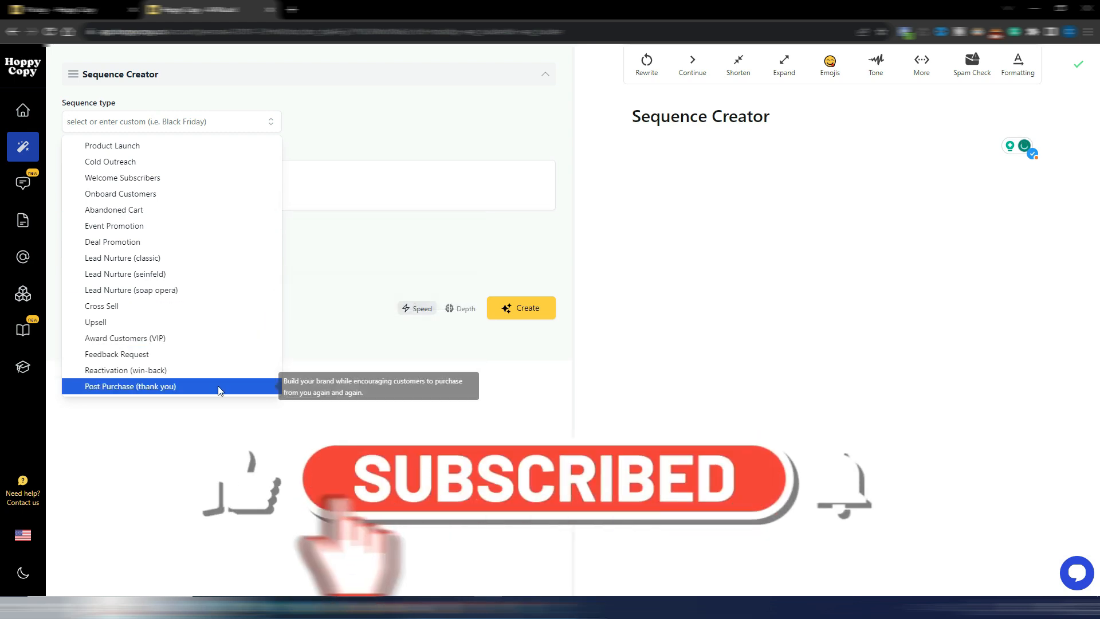
left_click(193, 148)
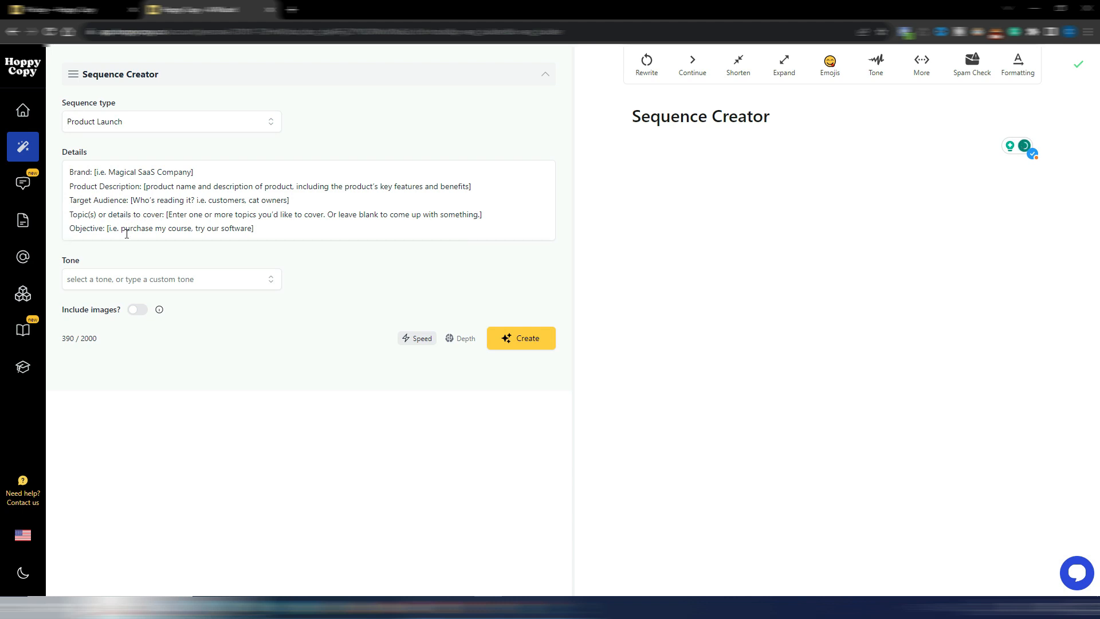
left_click_drag(260, 228, 107, 233)
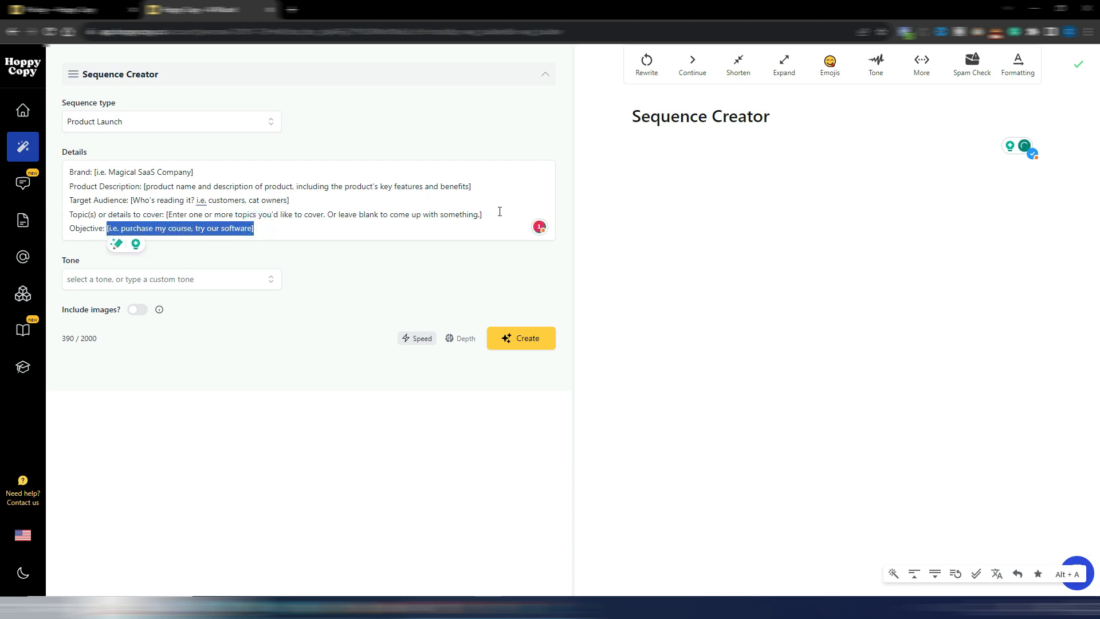
left_click_drag(486, 214, 166, 216)
left_click(310, 199)
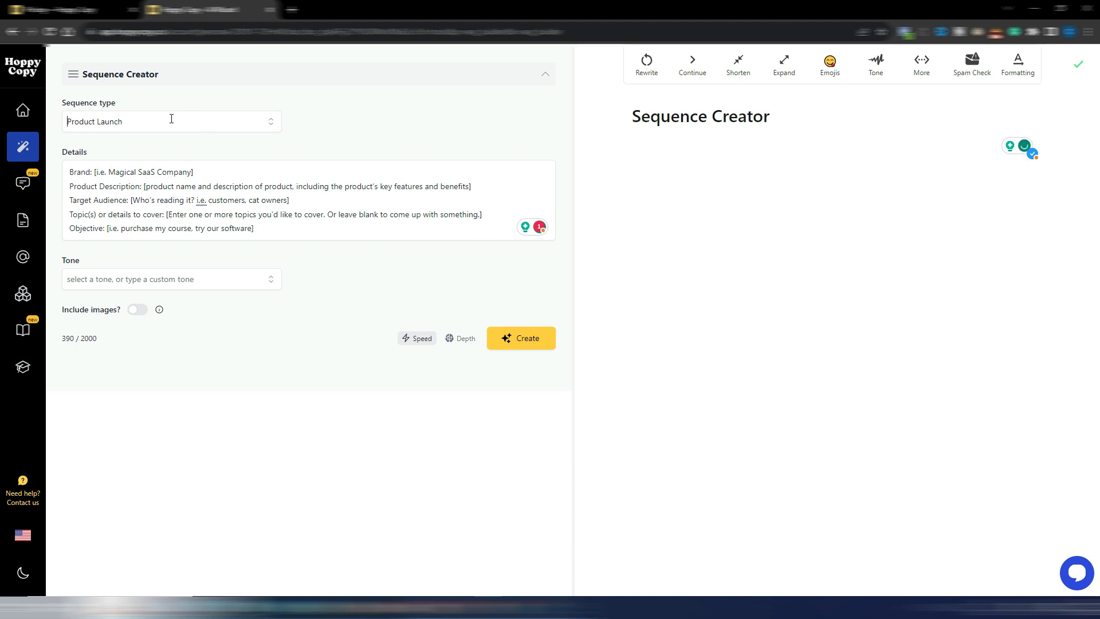
Fill in the details: brand Digital Tool Case, product Advanced AI Writing Course, audience affiliate bloggers, blank topics, objective "purchase early-bird offer for my course"
left_click(199, 171)
left_click_drag(199, 171, 95, 172)
type("Digital Tool Case")
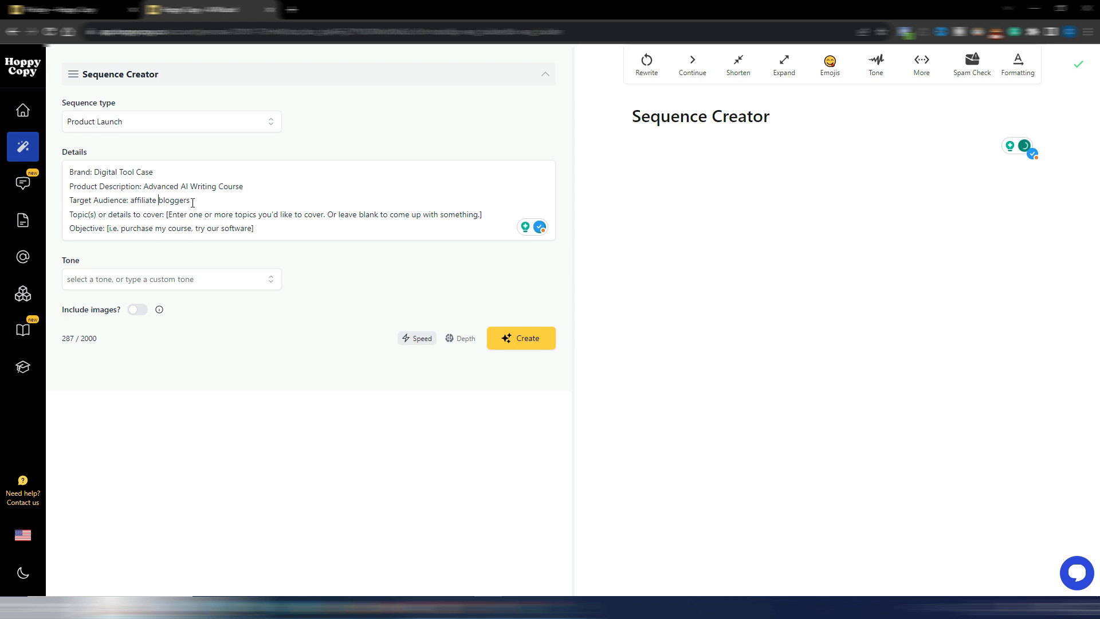
left_click_drag(158, 200, 131, 200)
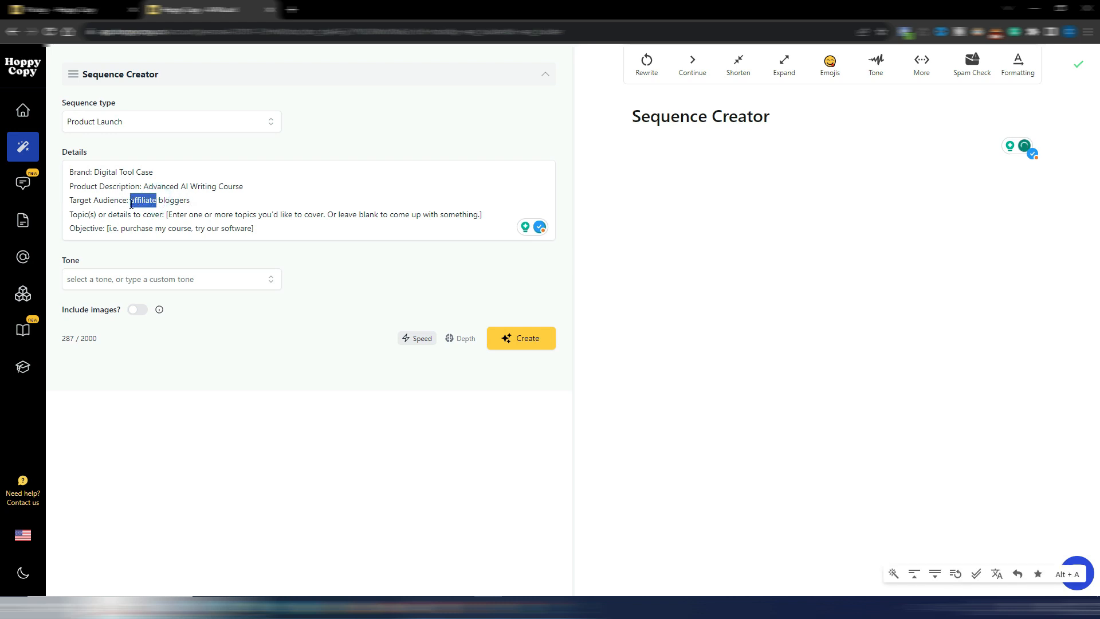
left_click(214, 198)
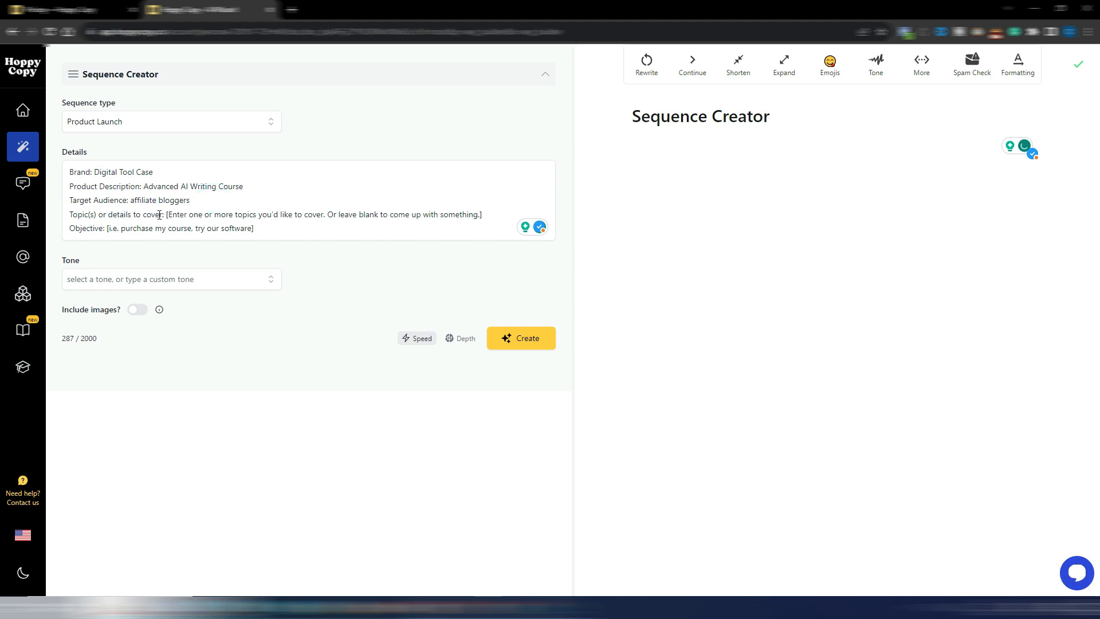
left_click_drag(166, 214, 483, 216)
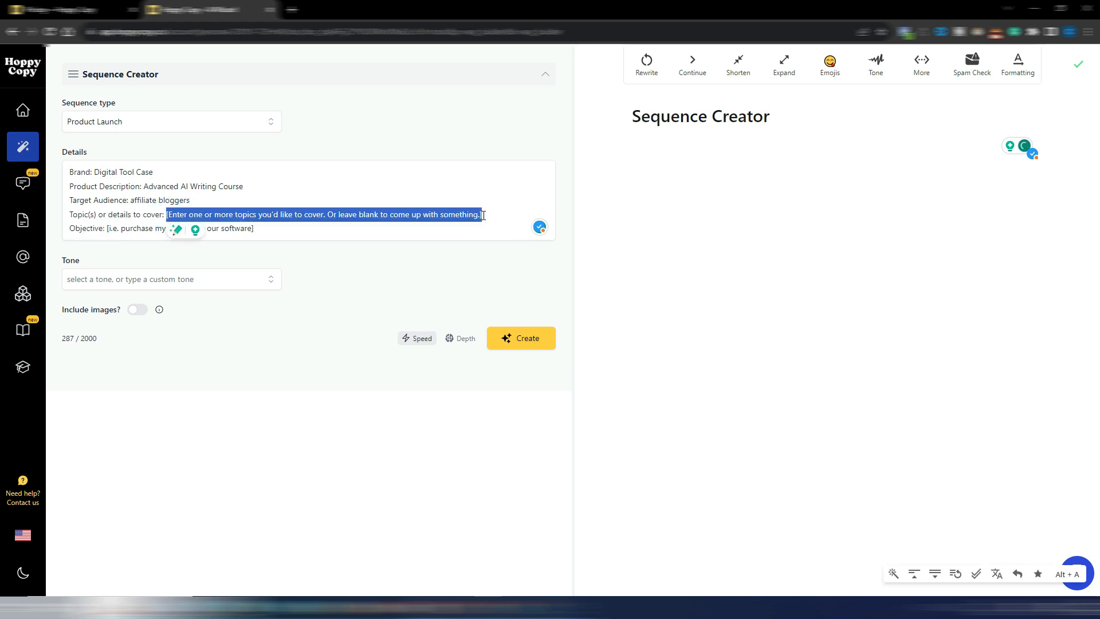
key("BackSpace")
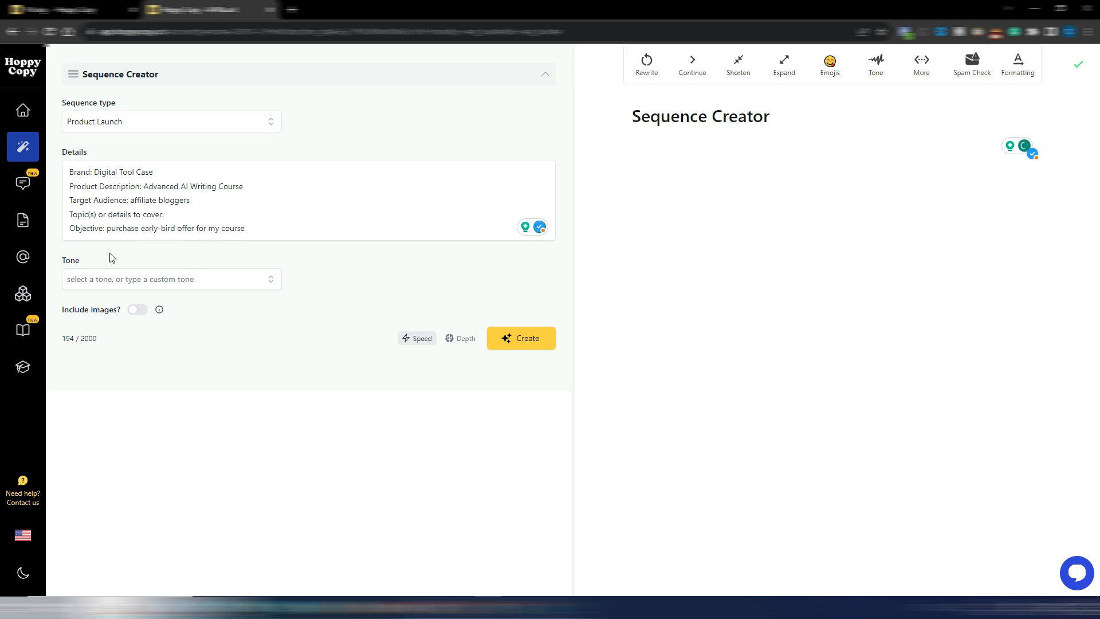
Generate the product launch sequence outline with the Persuasive tone and the Depth model
left_click(262, 280)
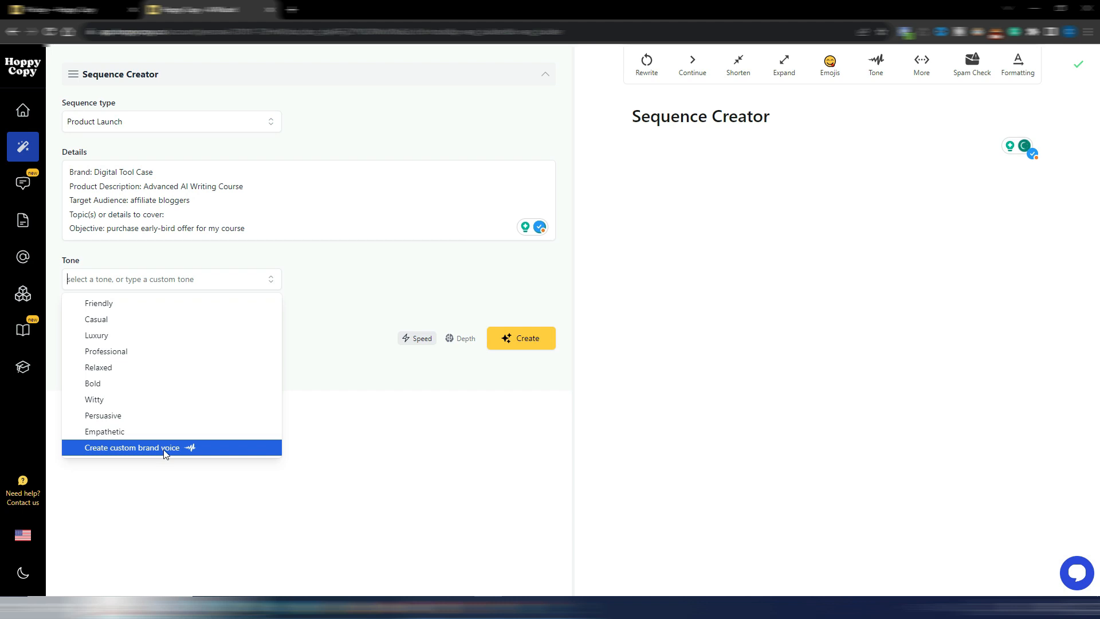
left_click(159, 416)
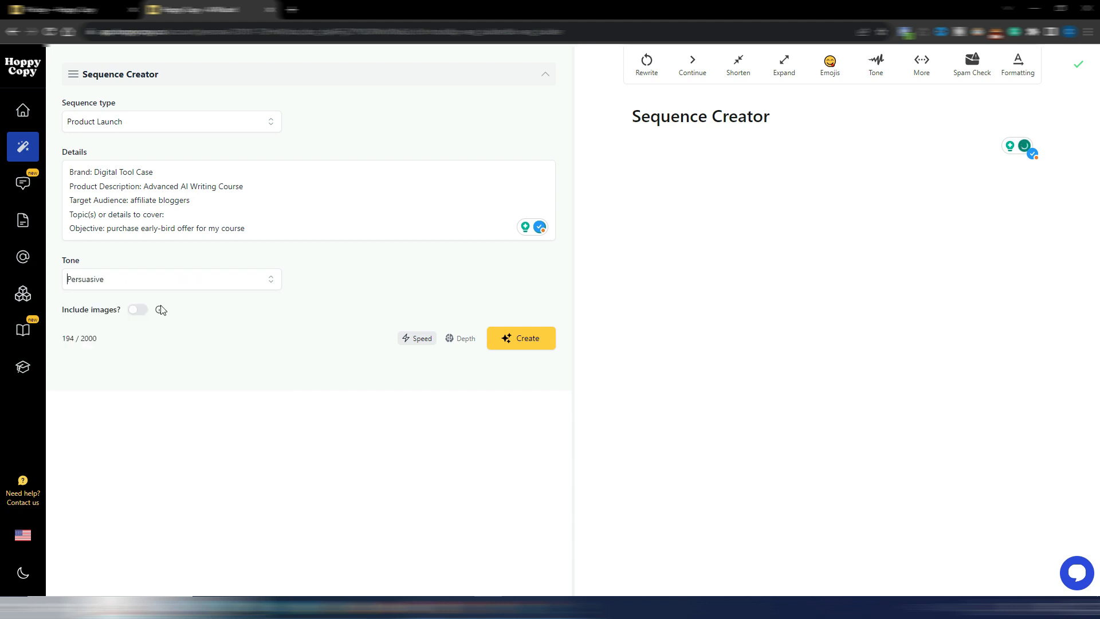
mouse_move(162, 313)
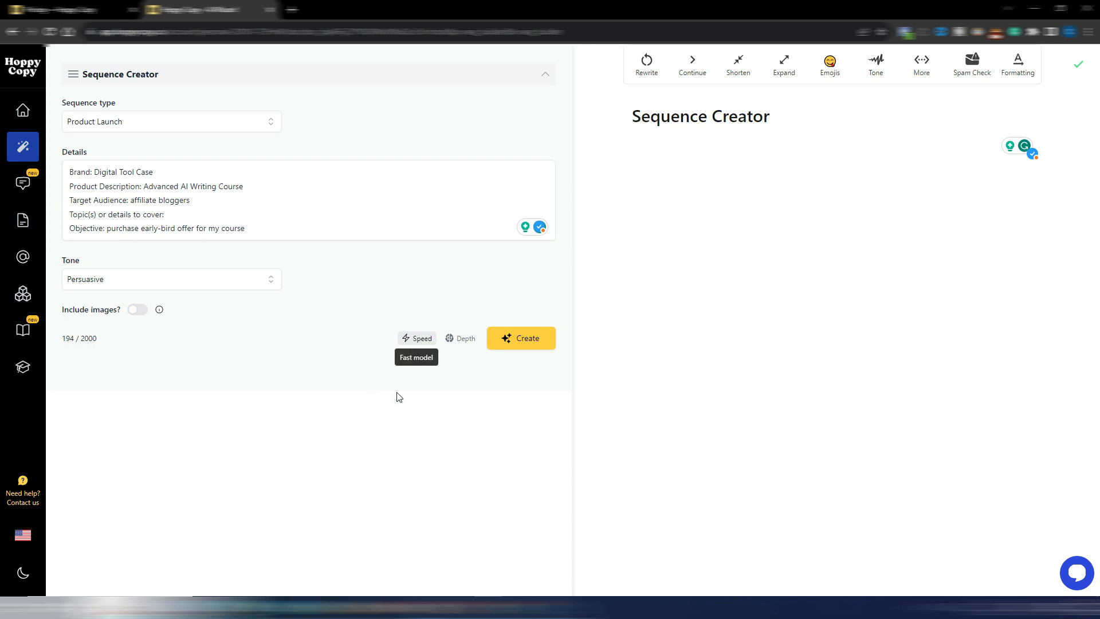
left_click(463, 341)
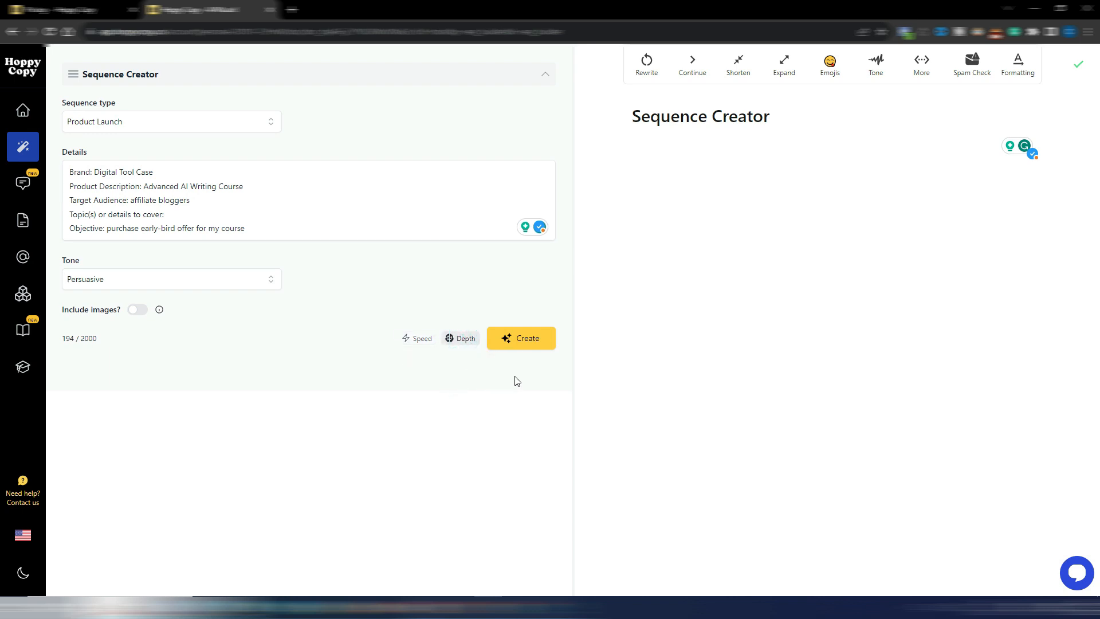
left_click(526, 346)
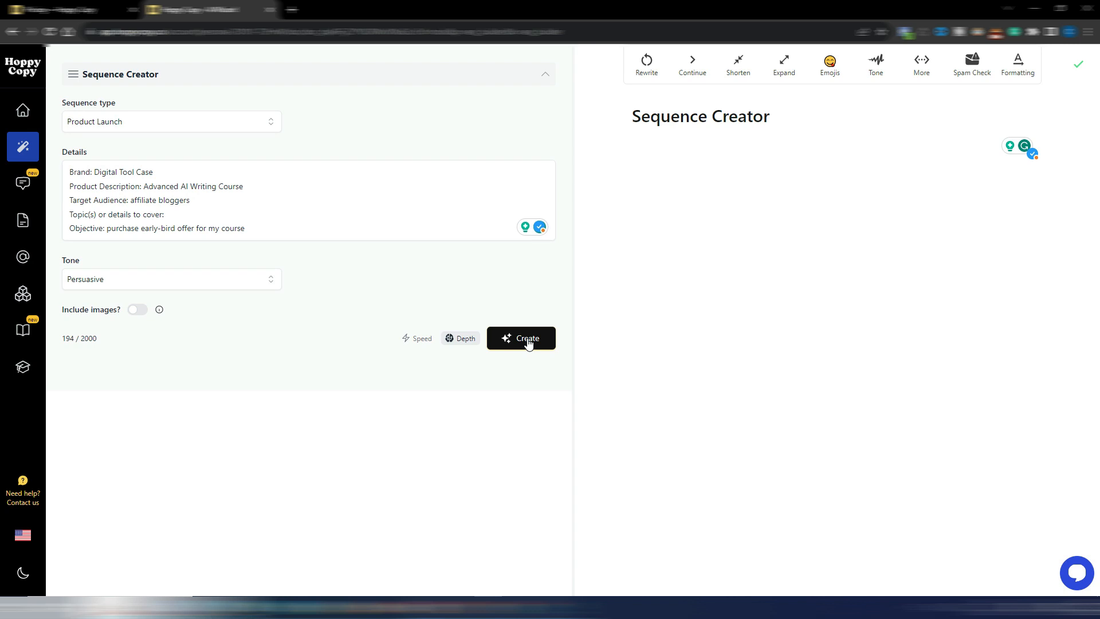
left_click(528, 339)
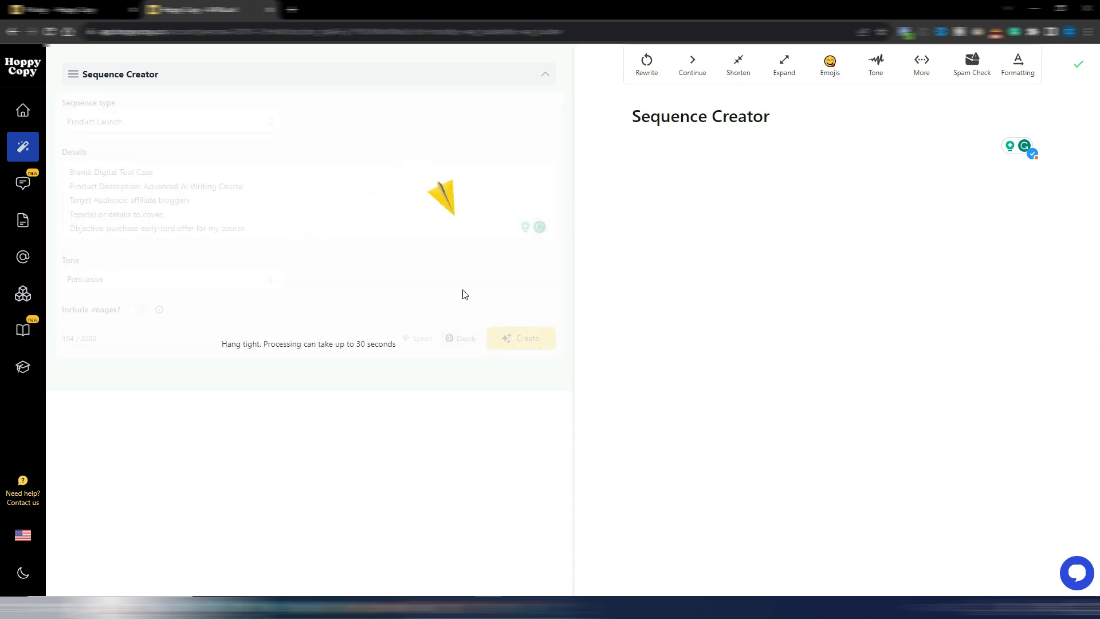
Look through the generated outline from Email 1 to Email 6, checking each email's topic, day and talking points
scroll(462, 292, "down", 20)
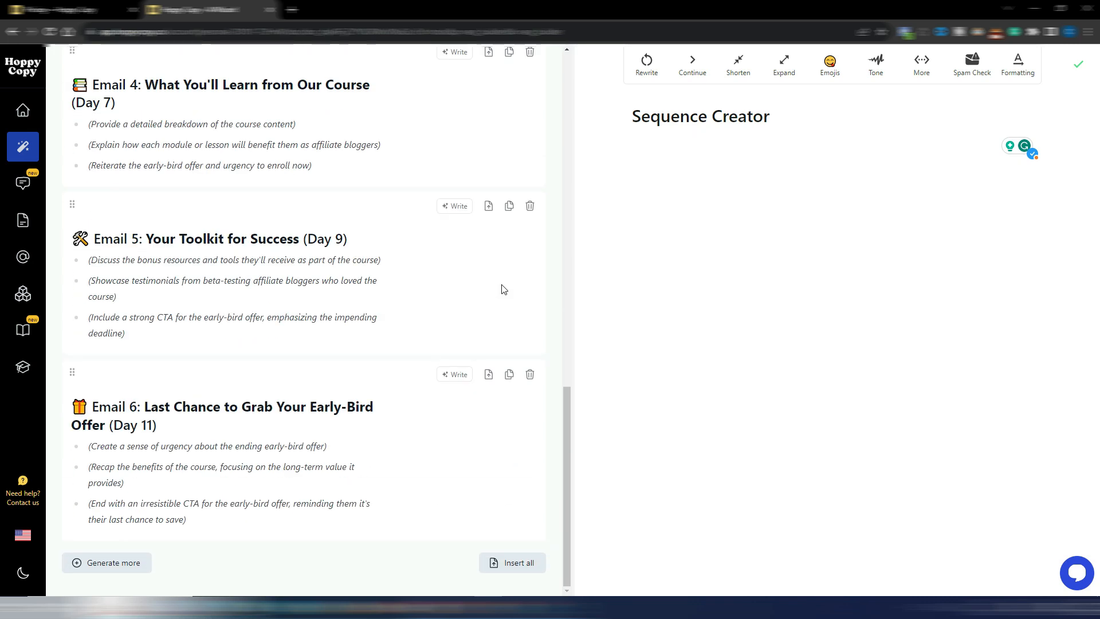
left_click(568, 438)
left_click_drag(568, 437, 565, 194)
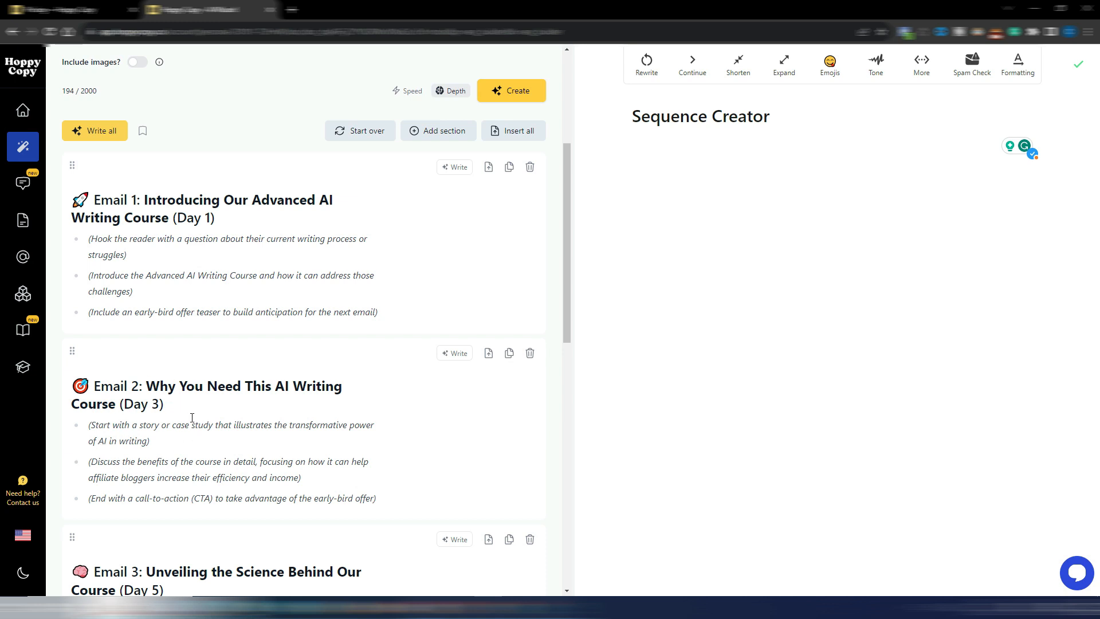
scroll(260, 387, "down", 5)
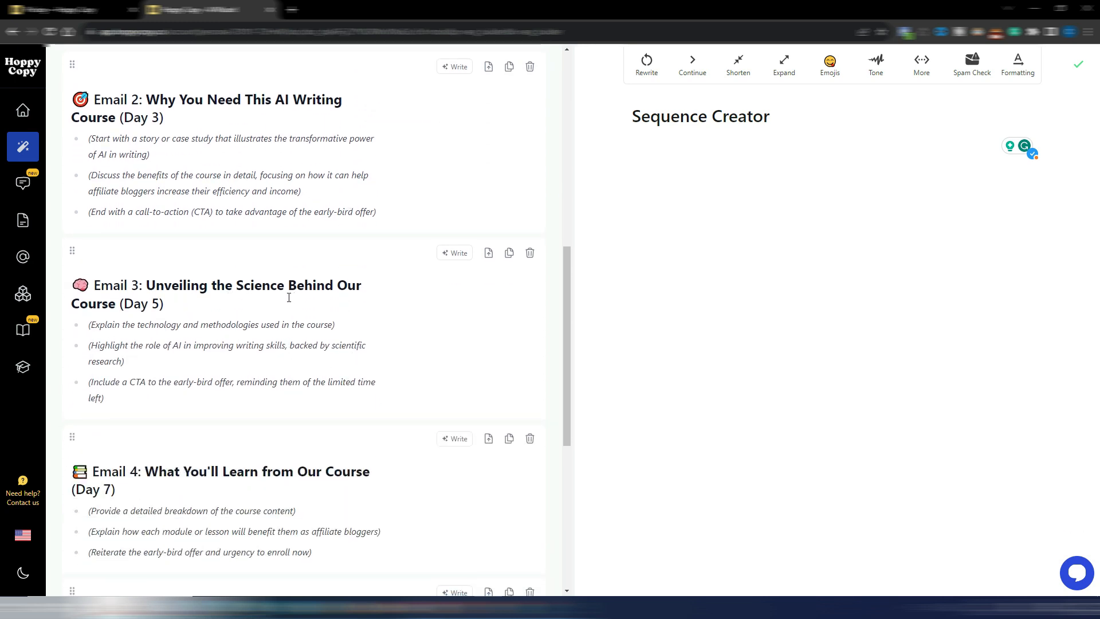
scroll(198, 322, "down", 3)
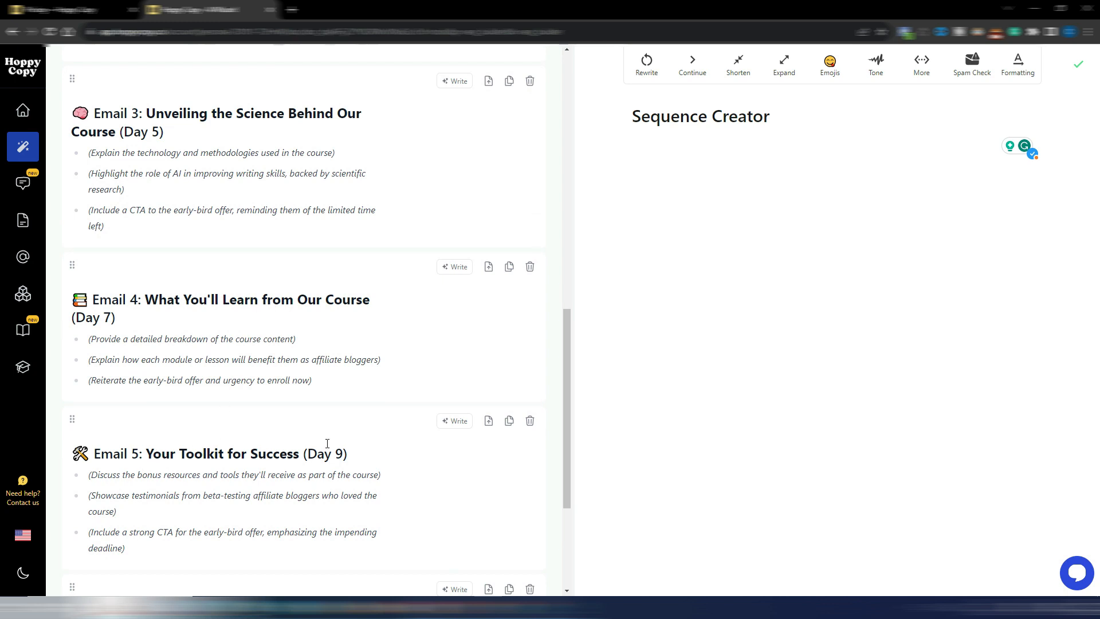
scroll(327, 442, "down", 4)
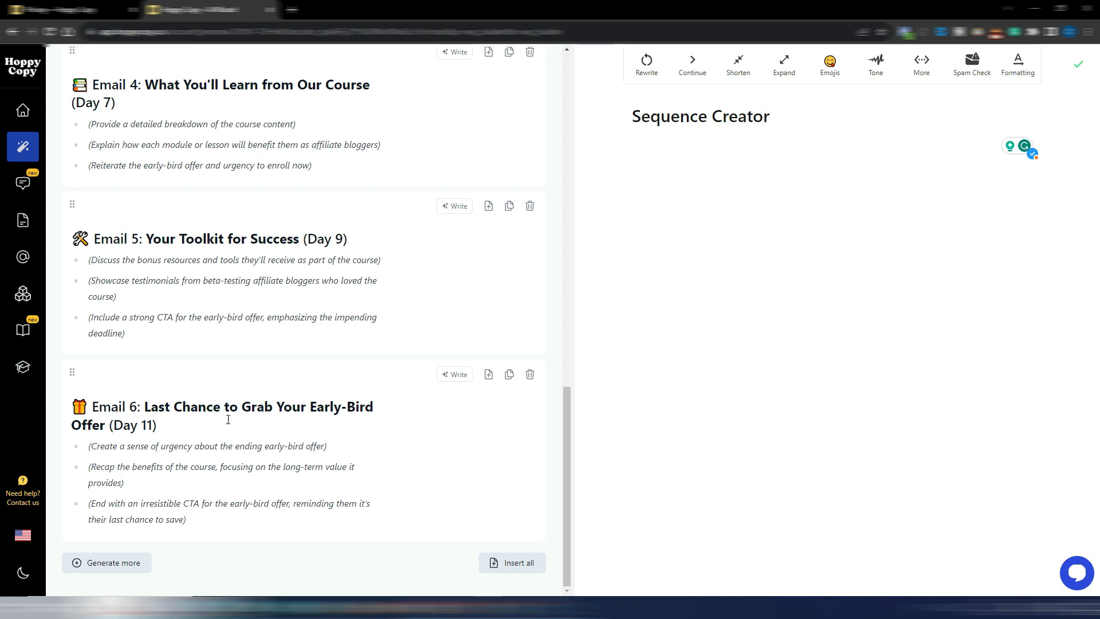
scroll(317, 426, "up", 1)
scroll(318, 427, "up", 10)
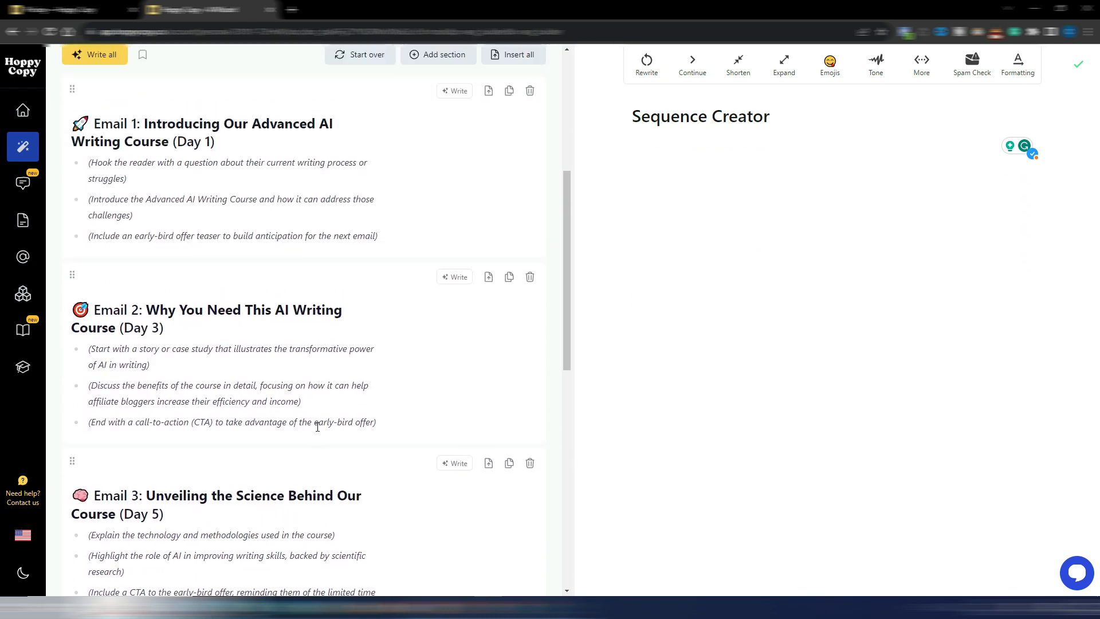
scroll(318, 426, "up", 3)
scroll(320, 425, "down", 4)
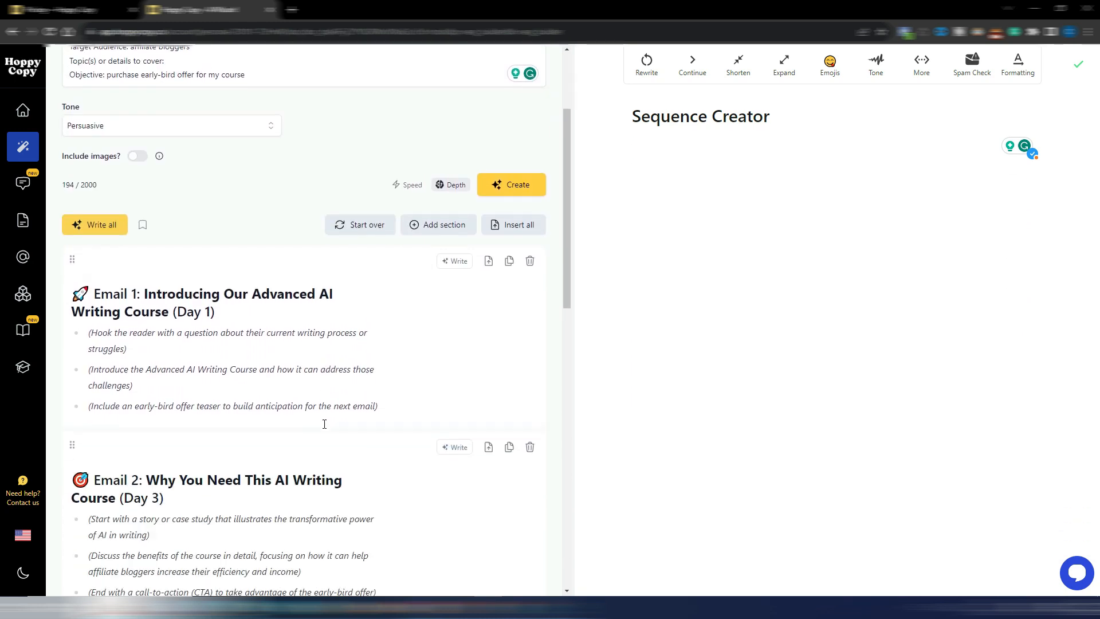
scroll(325, 424, "up", 1)
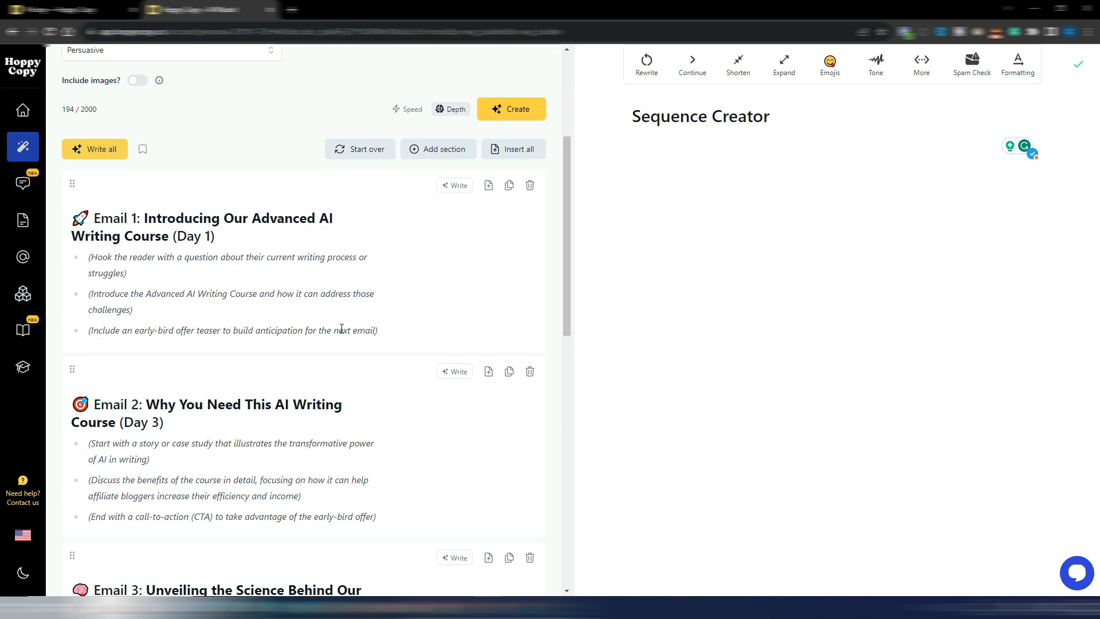
scroll(343, 328, "down", 6)
scroll(343, 328, "down", 6)
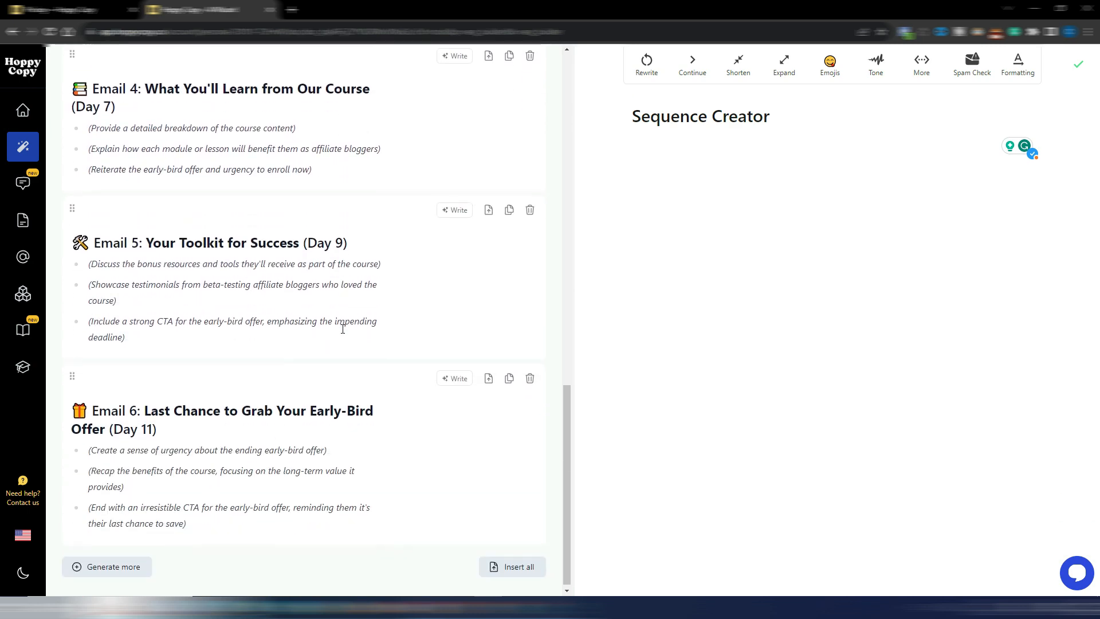
scroll(342, 328, "up", 9)
scroll(343, 329, "up", 4)
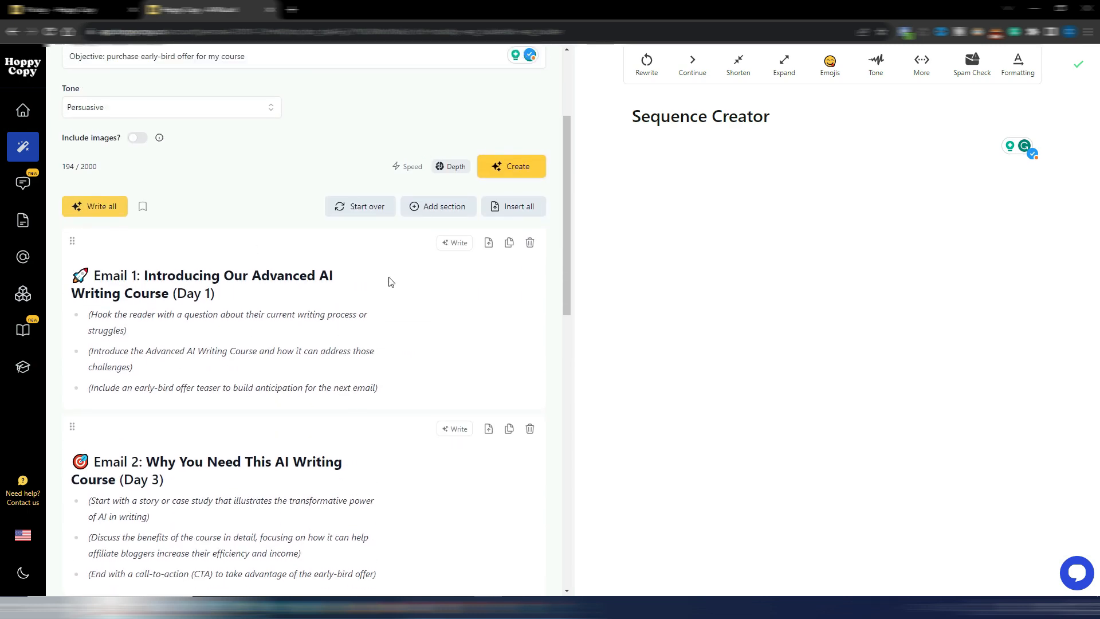
scroll(428, 342, "down", 3)
scroll(425, 336, "up", 3)
Have the full text of Email 1 written from its outline and insert it into the document editor
left_click(458, 243)
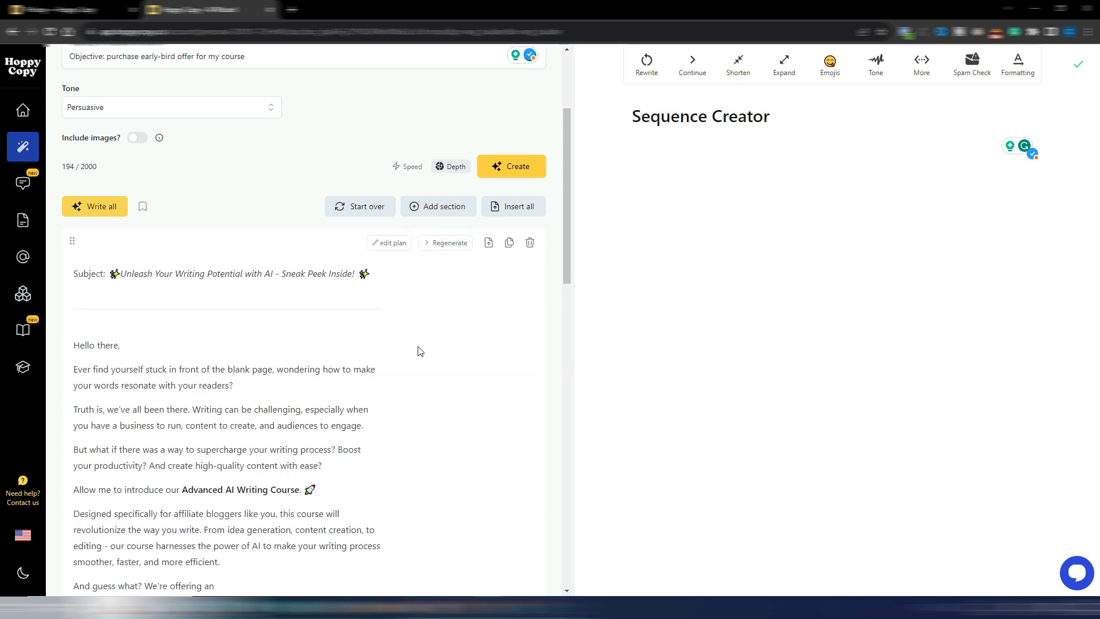
mouse_move(567, 208)
left_mouse_down()
mouse_move(567, 252)
mouse_move(572, 224)
left_mouse_up()
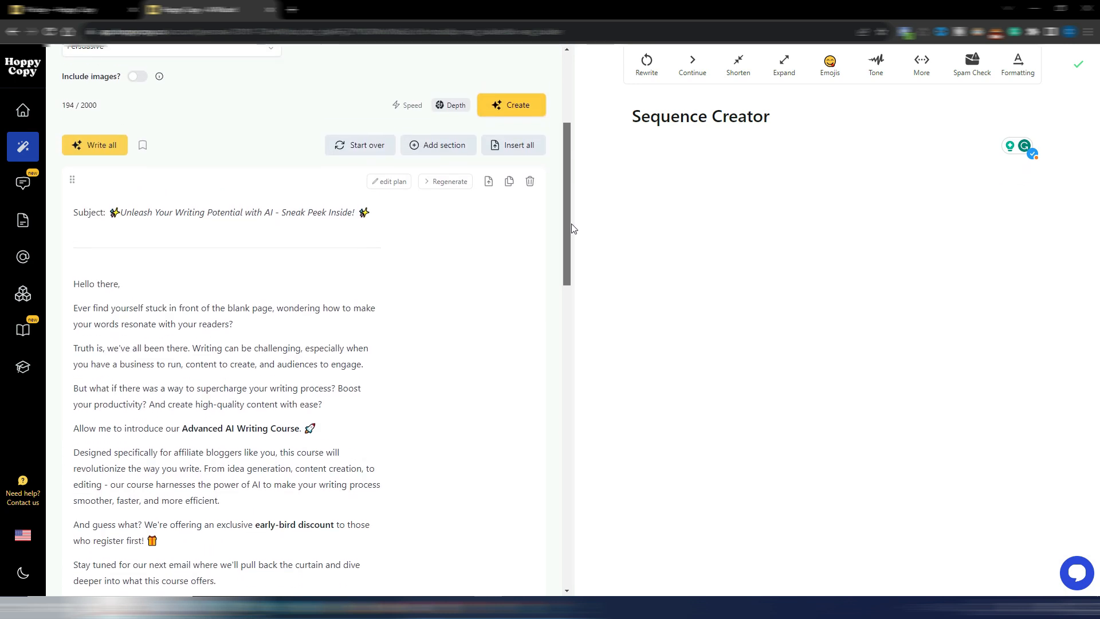
scroll(570, 235, "down", 1)
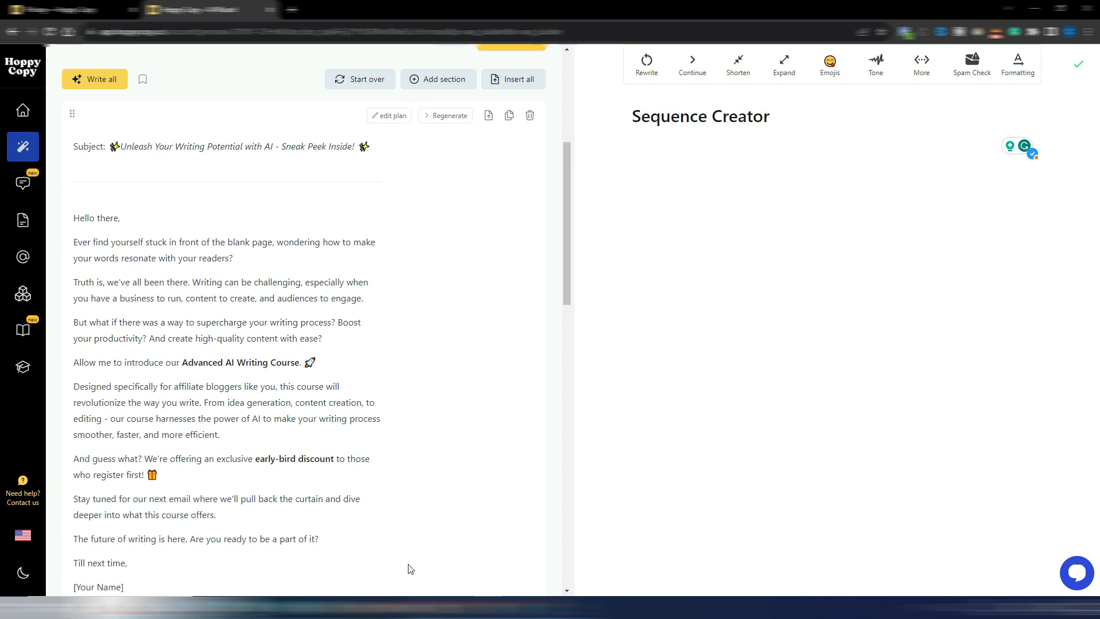
left_click(489, 117)
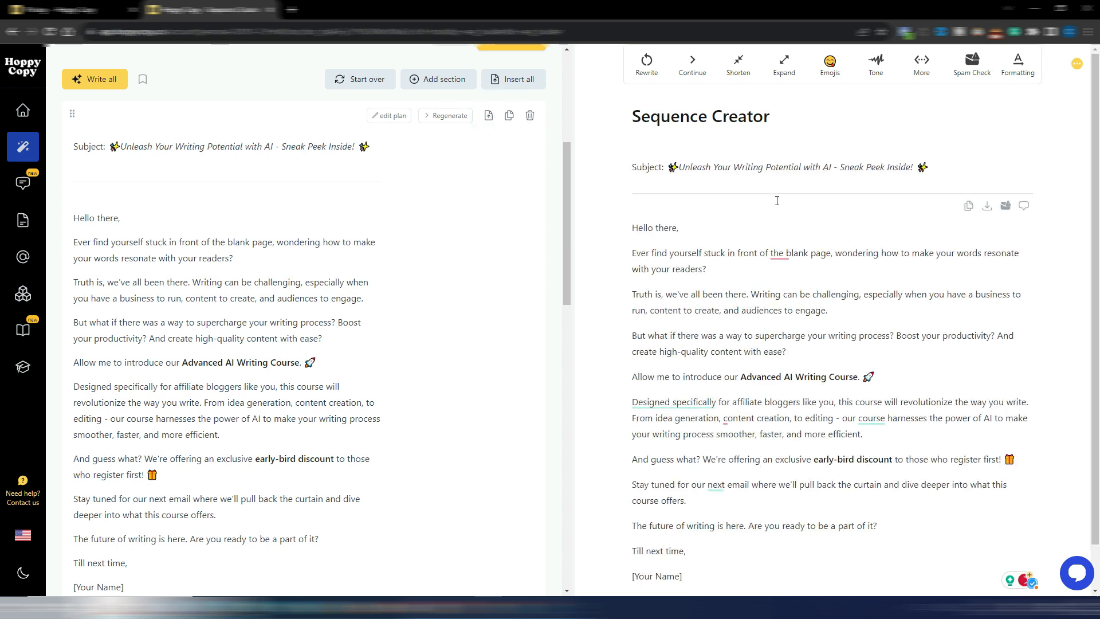
View the inserted email and the additional AI writing options offered for it
scroll(912, 420, "down", 2)
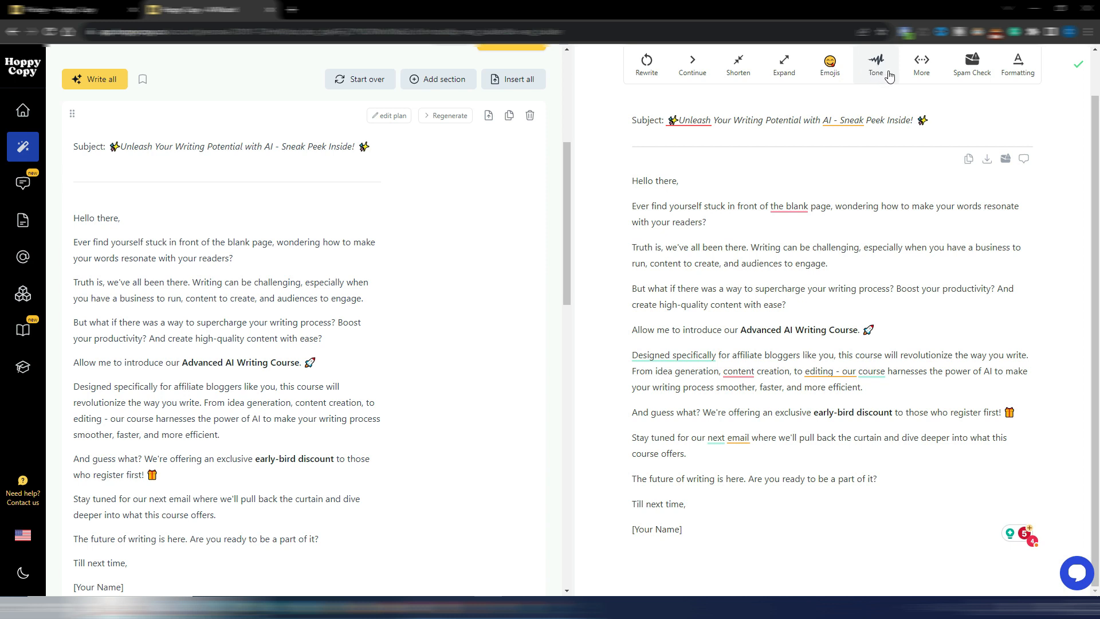
left_click(922, 66)
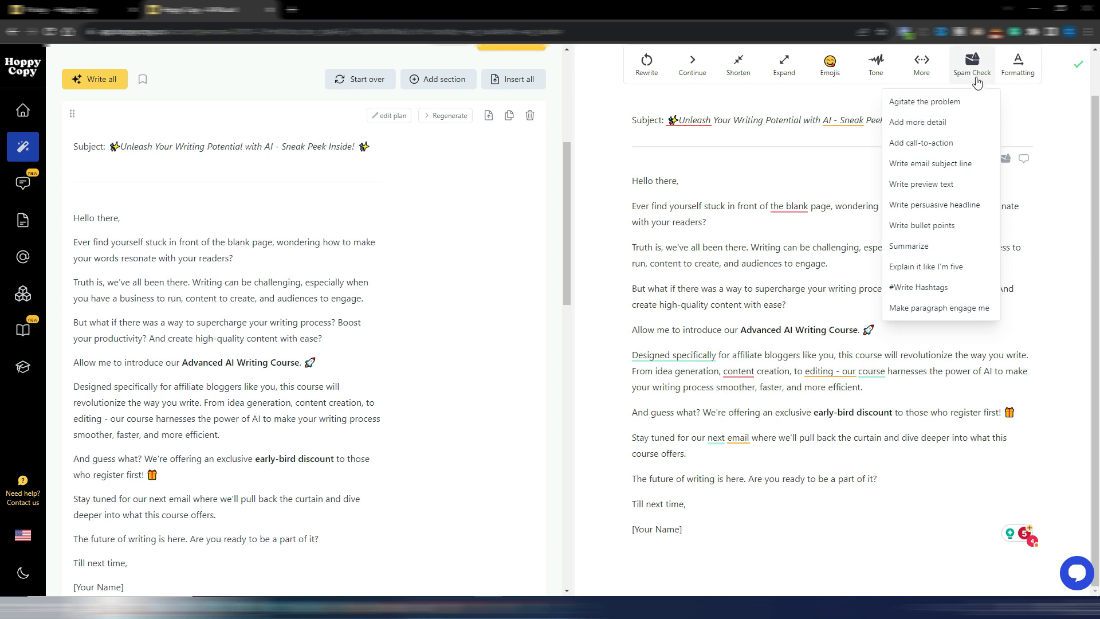
left_click(1053, 172)
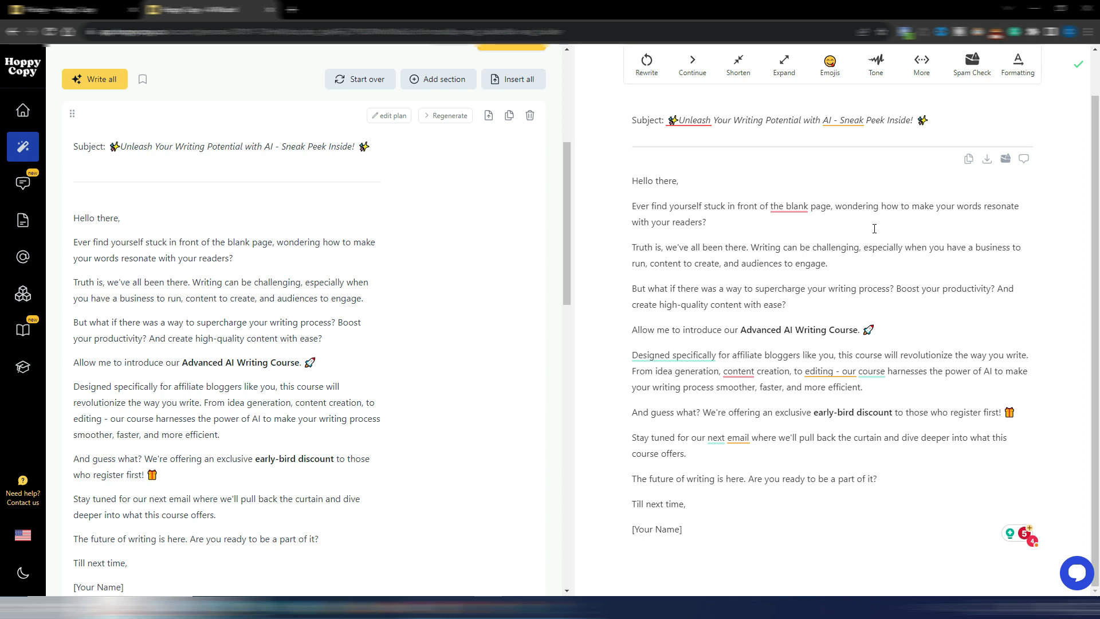
Run a spam check on the email body, widen the editor to review the flagged words and score, and close the report
left_click(974, 73)
left_click_drag(631, 180, 633, 520)
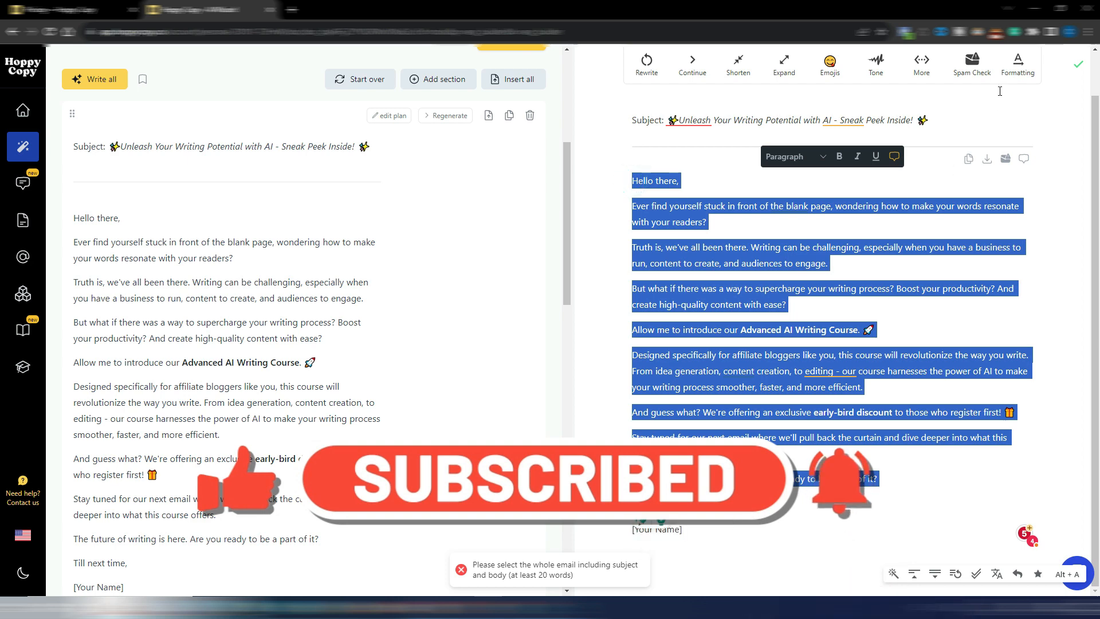
left_click(971, 67)
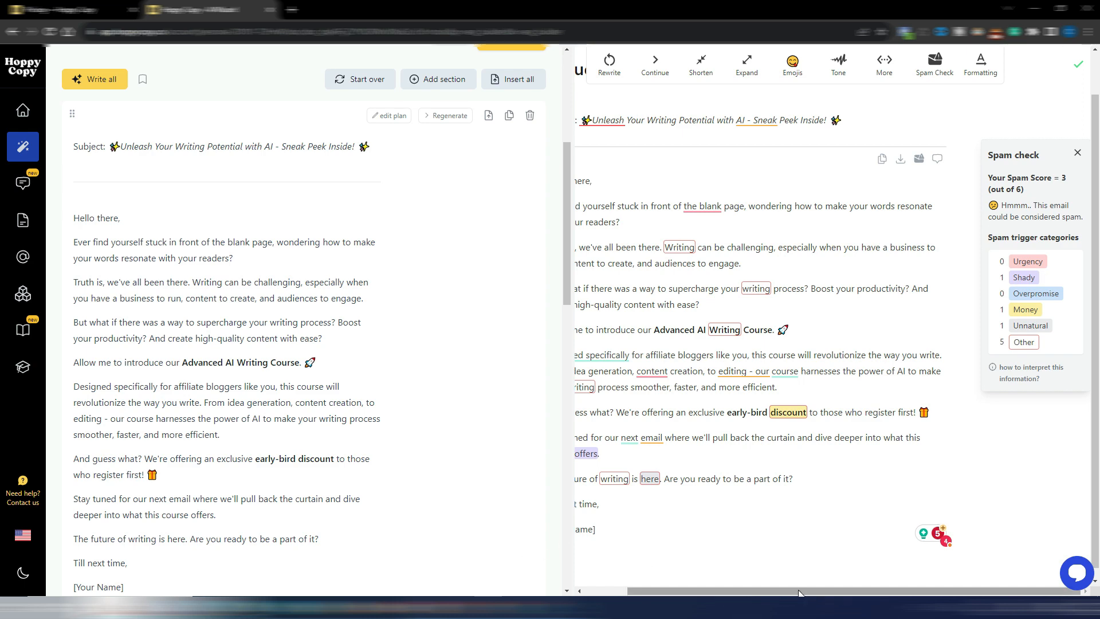
left_click_drag(800, 593, 749, 585)
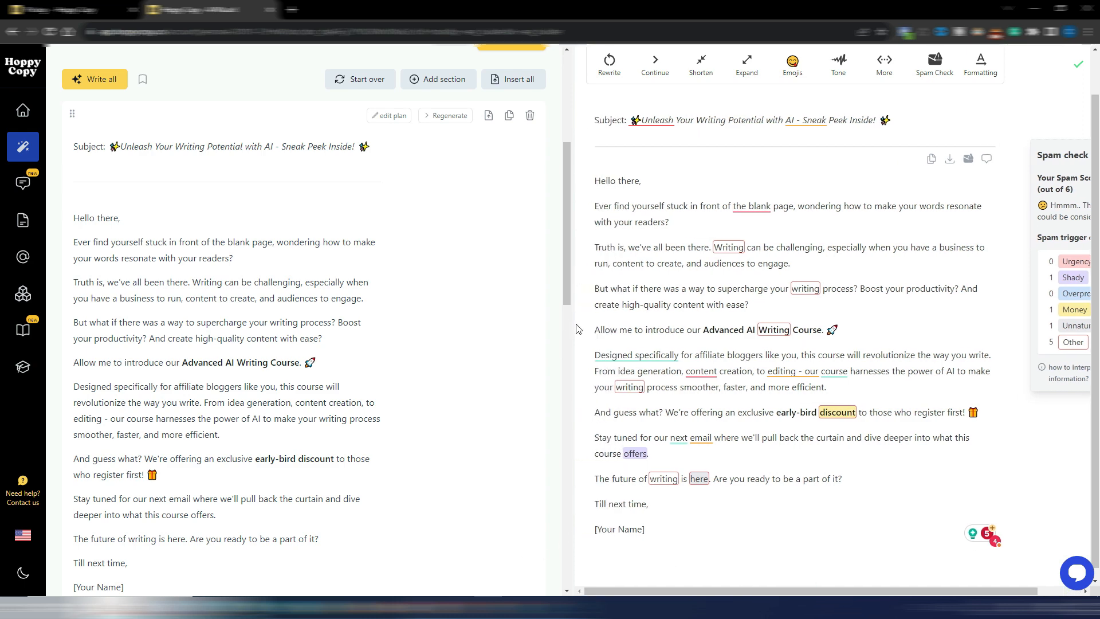
left_click_drag(573, 327, 479, 324)
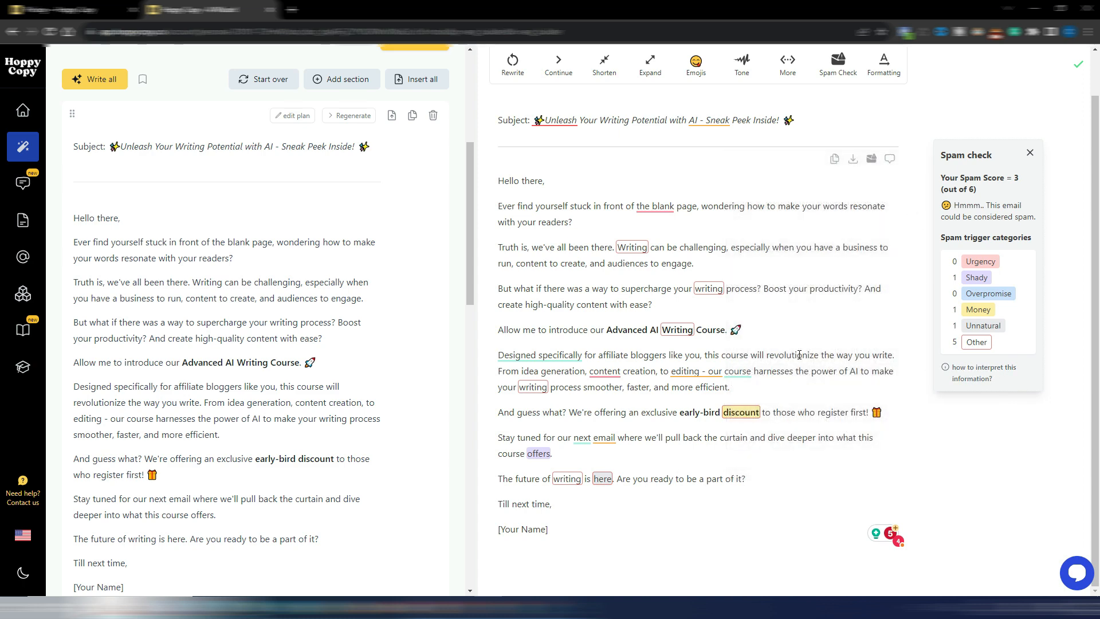
mouse_move(952, 375)
left_click(1029, 152)
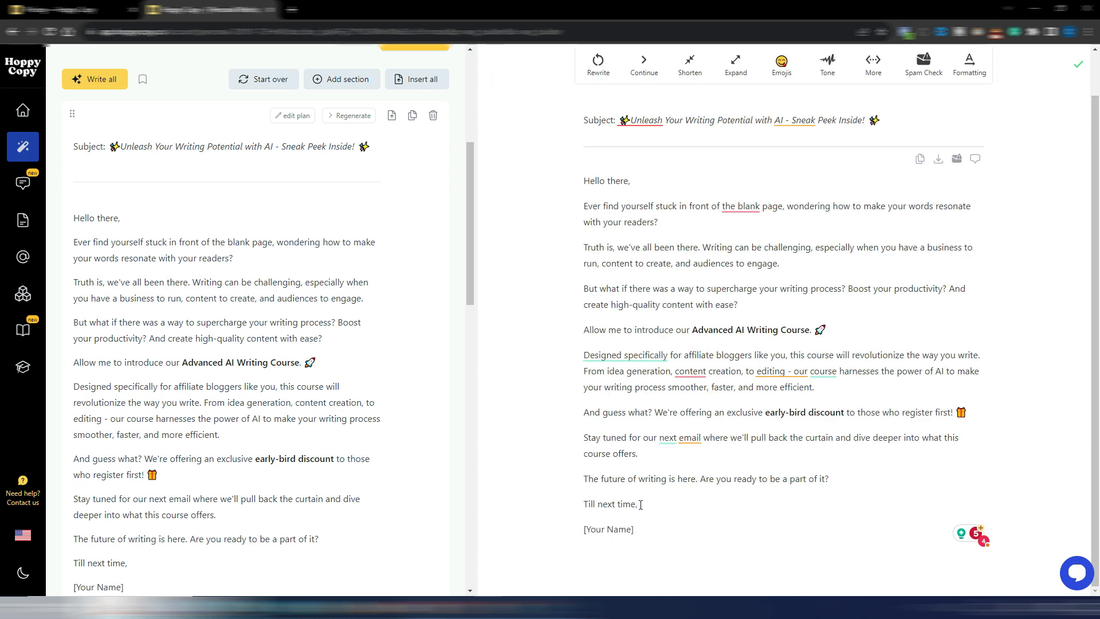
Generate more detailed AI variants of the Email 1 body, from the greeting through "Till next time,"
left_click_drag(640, 504, 666, 169)
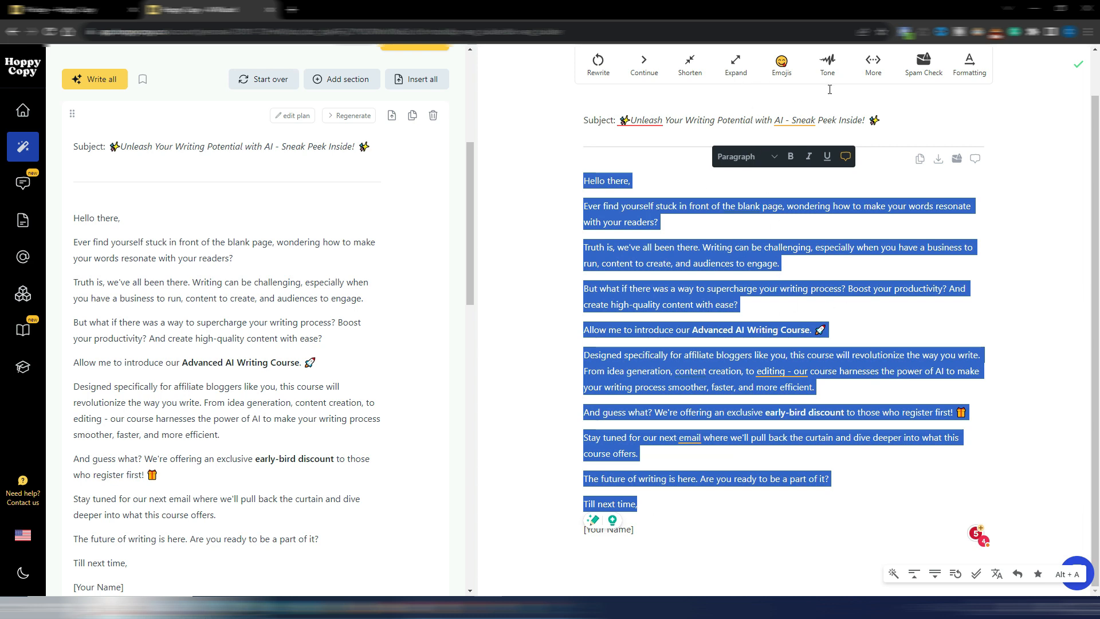
left_click(872, 66)
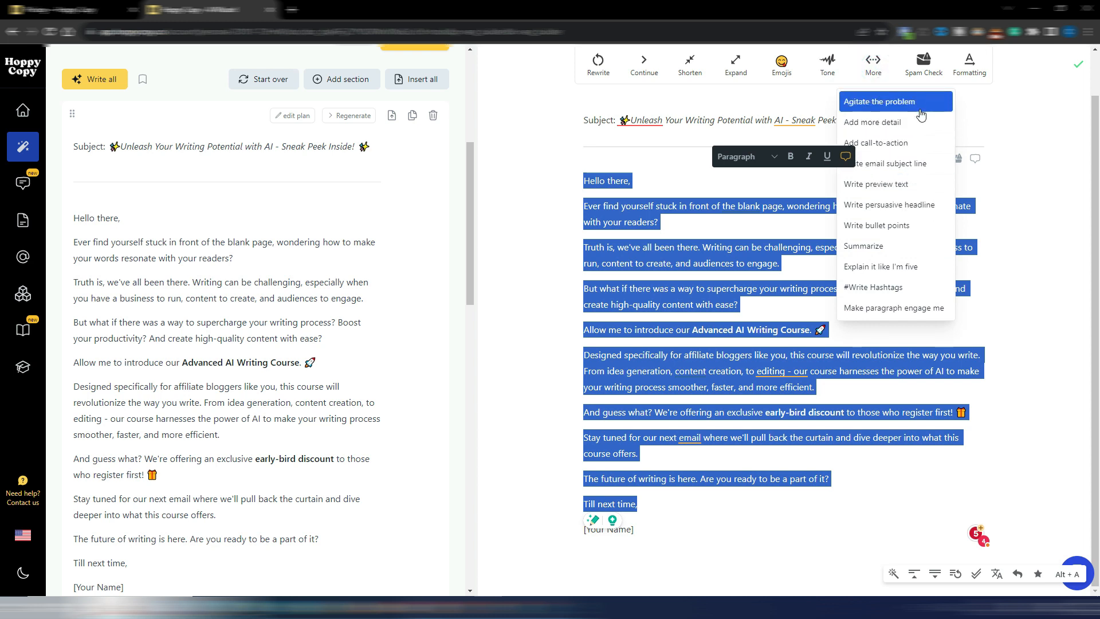
left_click(886, 125)
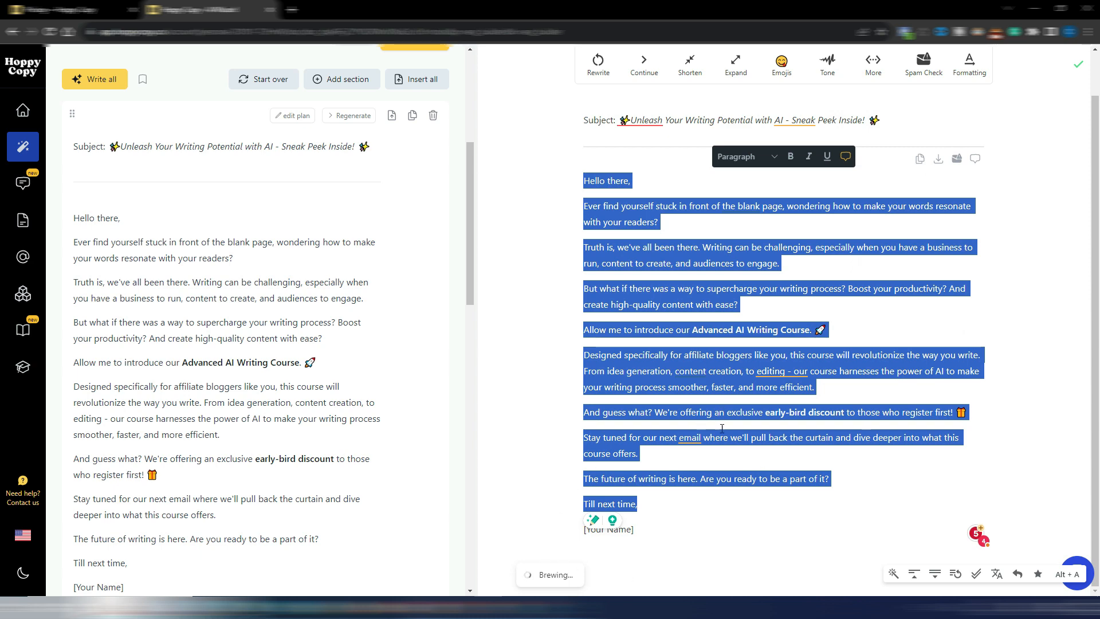
scroll(861, 308, "down", 3)
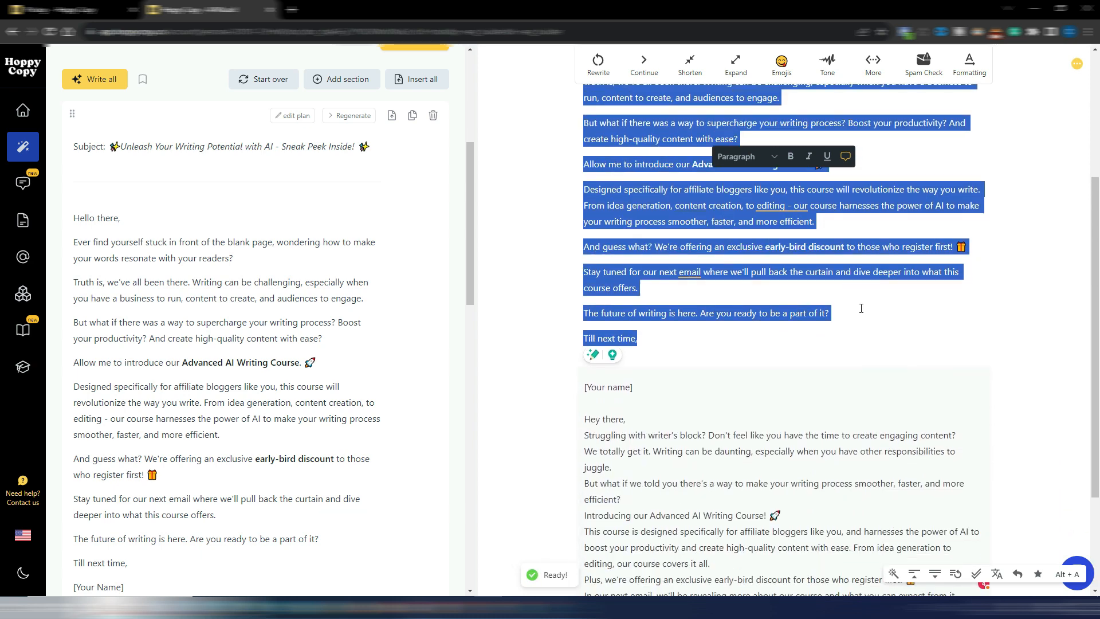
scroll(861, 308, "down", 3)
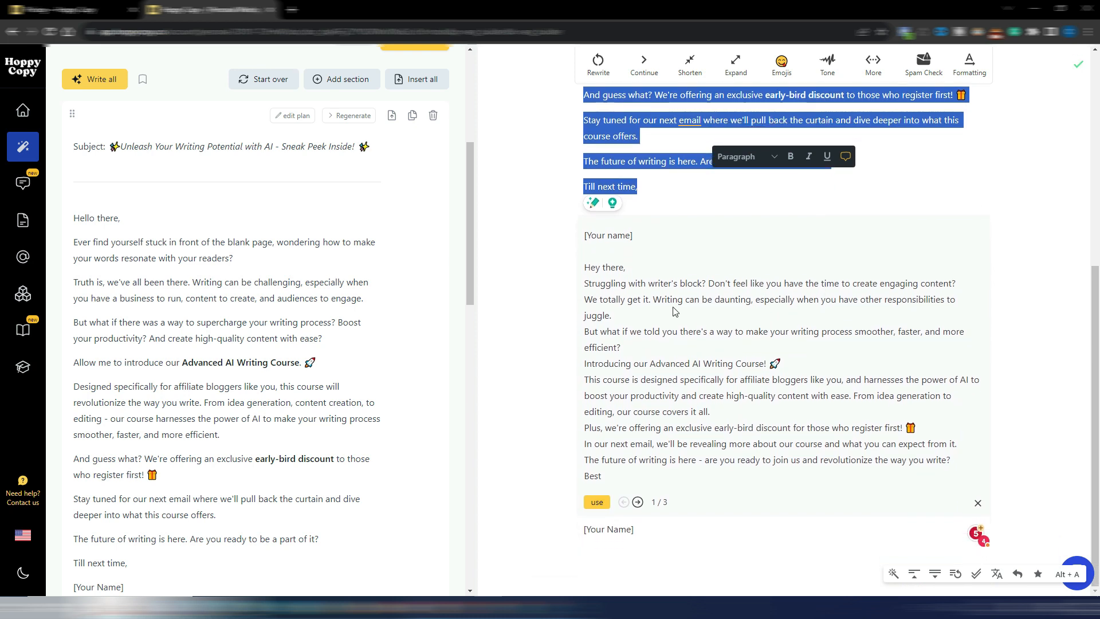
Compare the three generated variants of the email body, ending on the third one
left_click(749, 443)
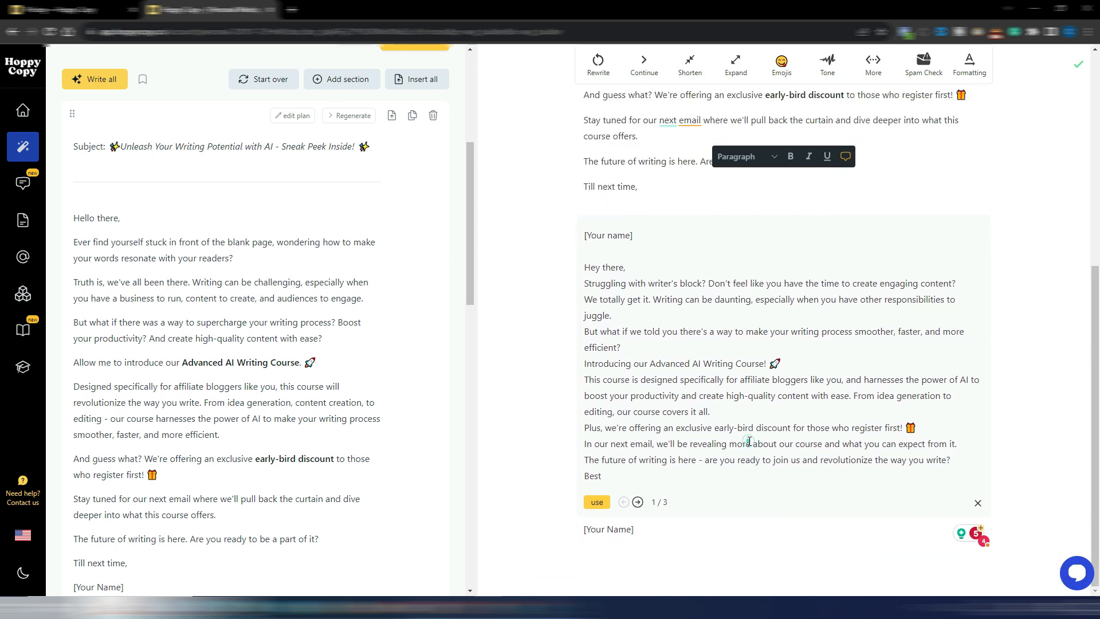
left_click(638, 502)
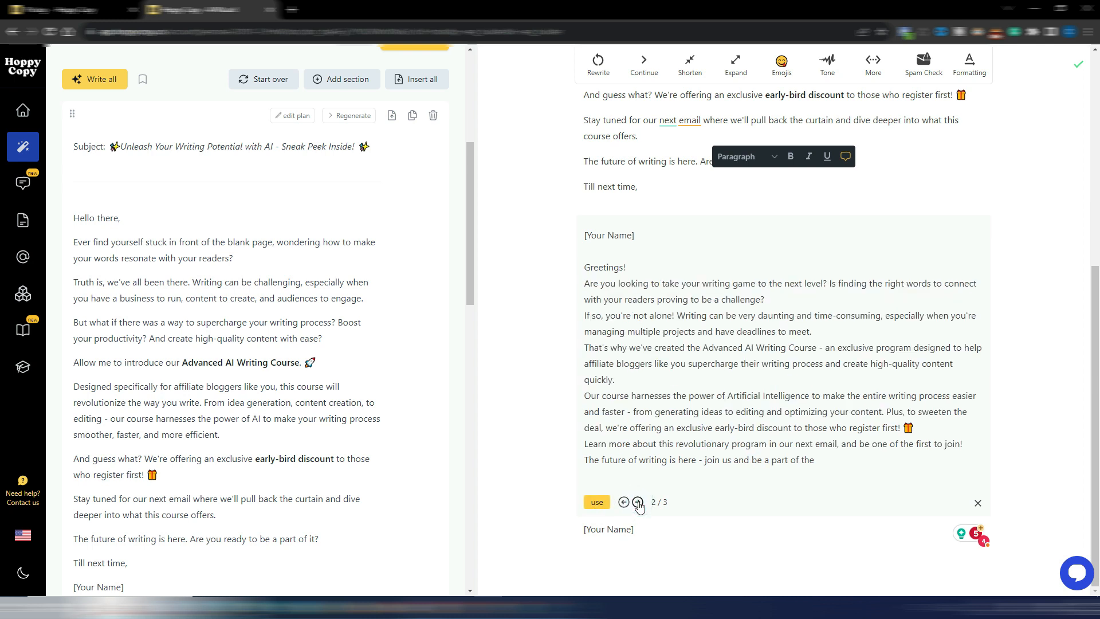
left_click(638, 503)
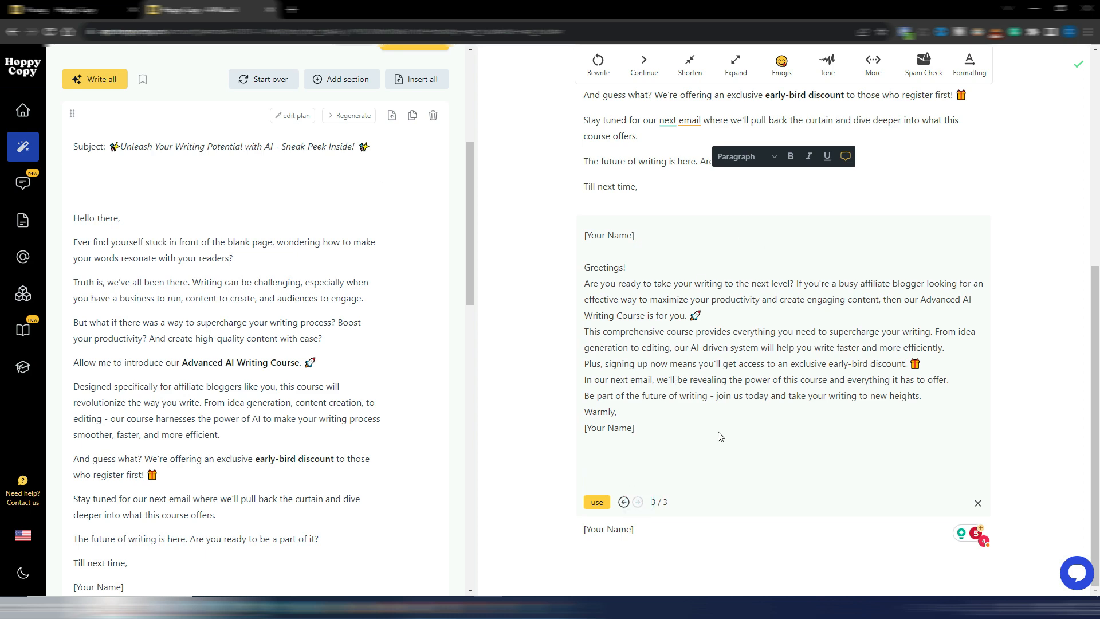
scroll(732, 349, "up", 8)
scroll(734, 346, "down", 8)
Have the full text of Email 2, "Why You Need This AI Writing Course", written from its outline and read it through
left_click_drag(470, 183, 466, 307)
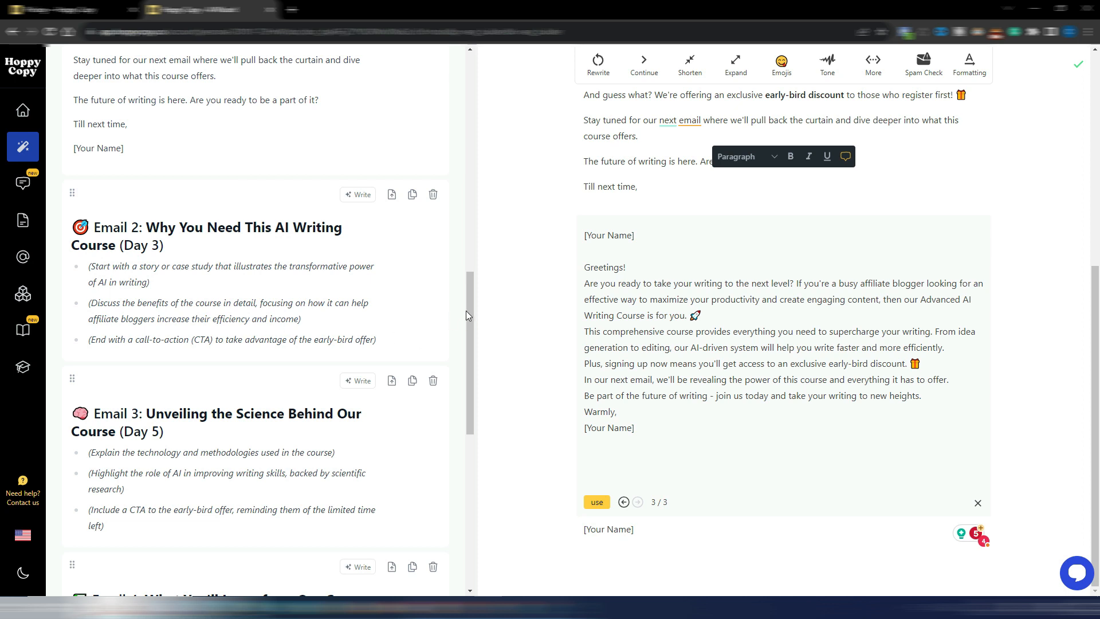
left_click(359, 195)
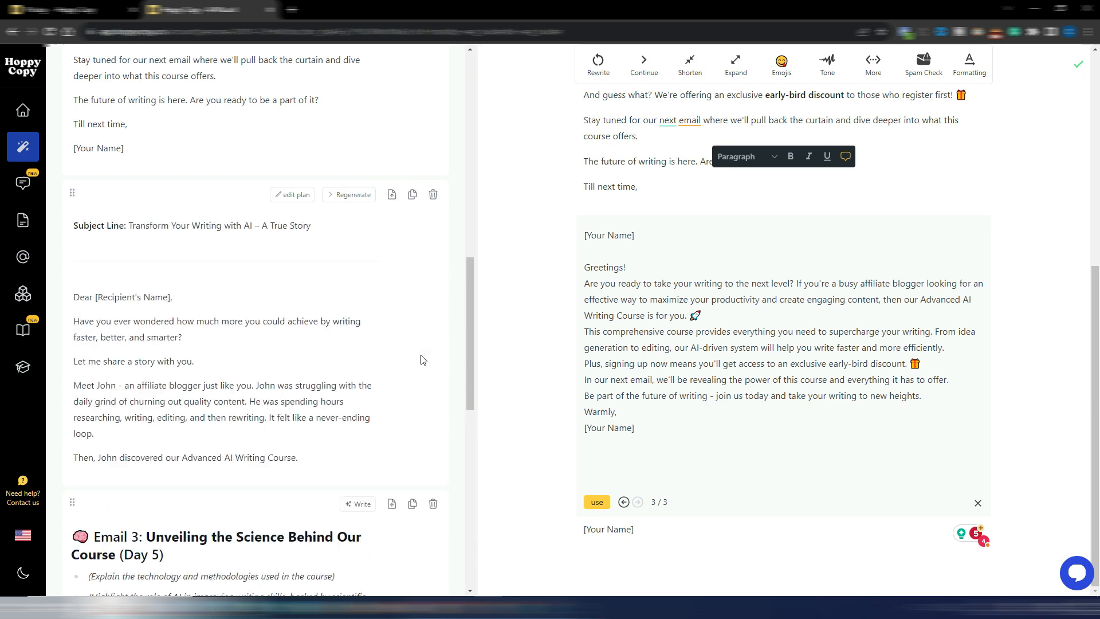
mouse_move(471, 296)
left_mouse_down()
mouse_move(473, 339)
mouse_move(472, 293)
left_mouse_up()
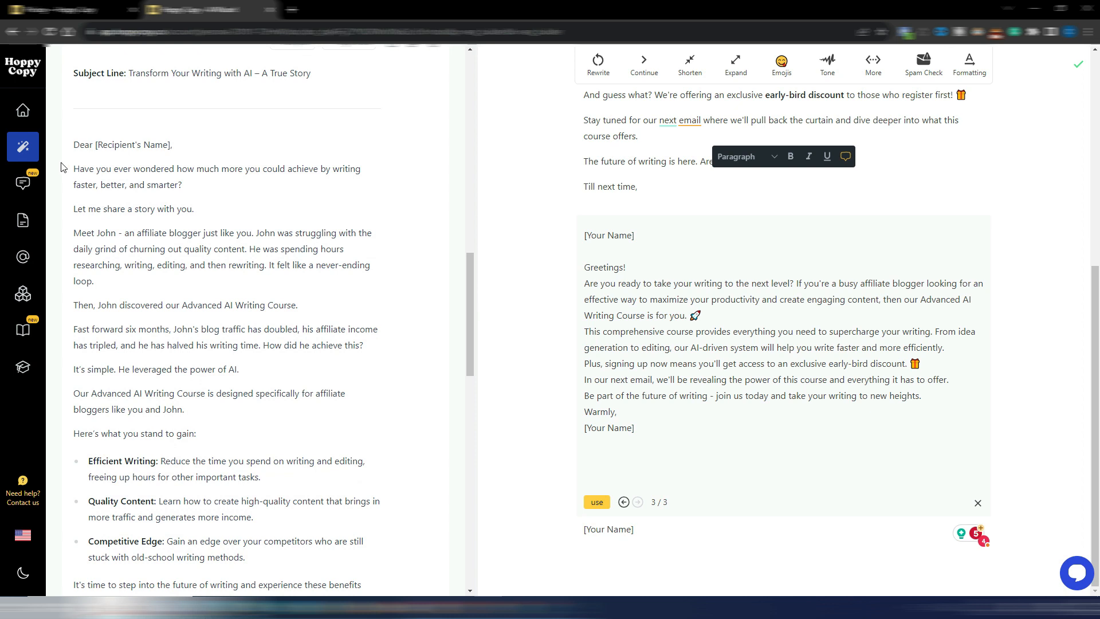
scroll(63, 167, "up", 1)
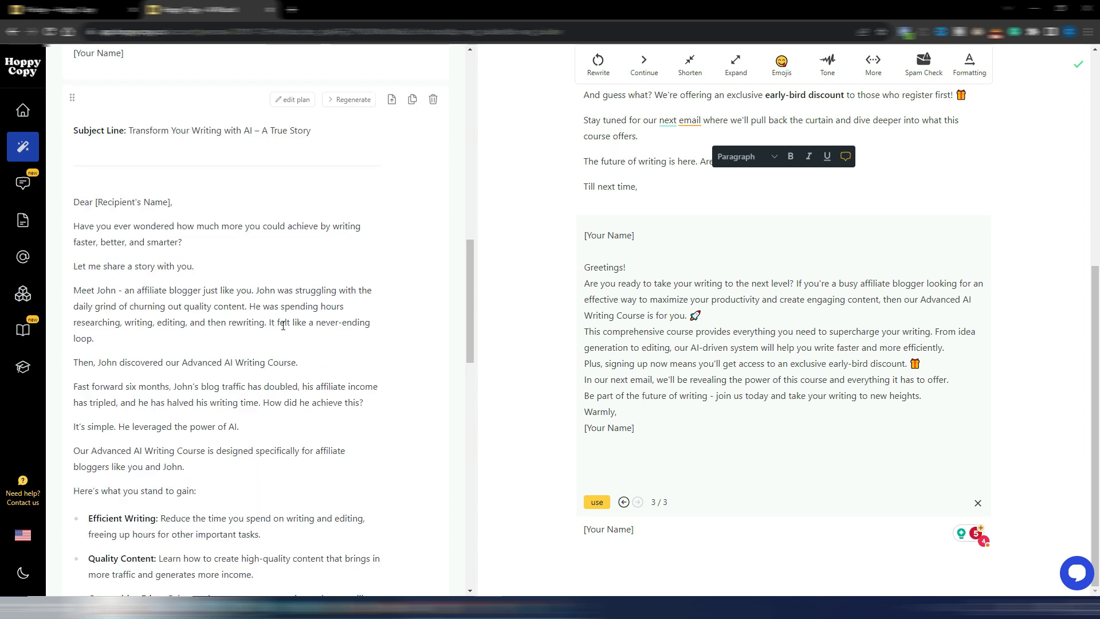
left_click_drag(469, 253, 472, 289)
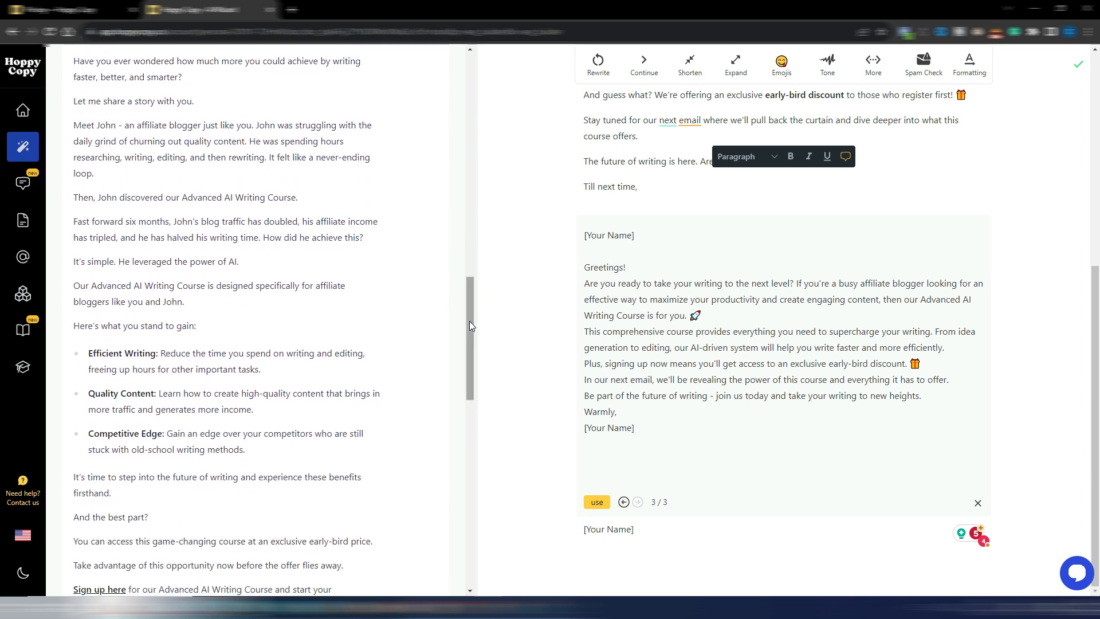
left_click_drag(469, 321, 471, 286)
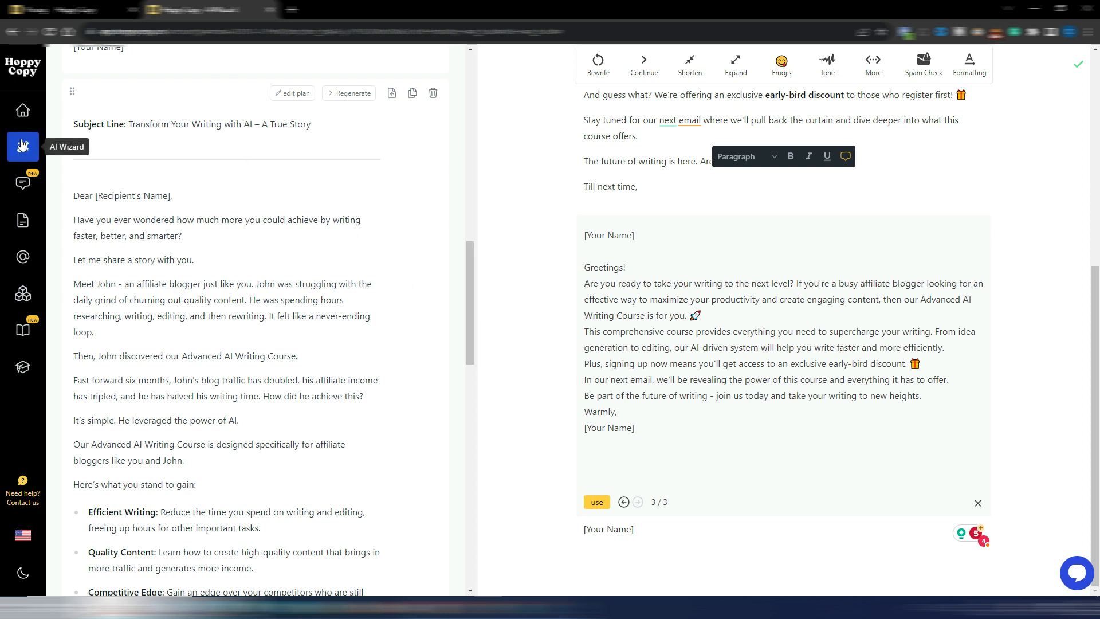
Browse the Email Campaign templates on the home page and open the Black Friday Email QuickSequence template
left_click(23, 110)
left_click(427, 182)
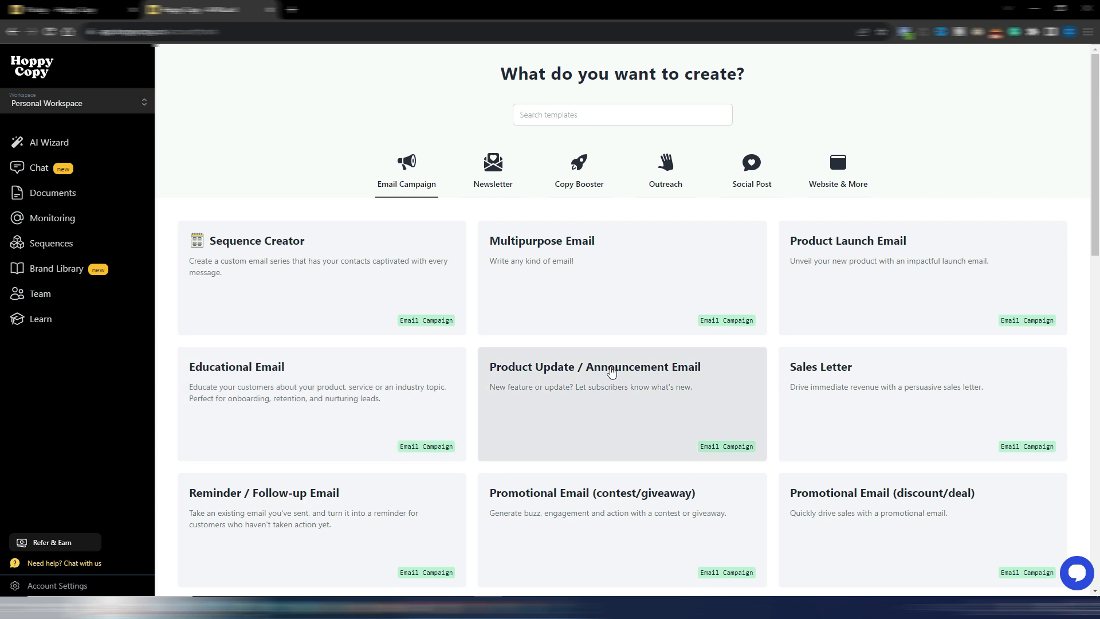
scroll(616, 424, "down", 3)
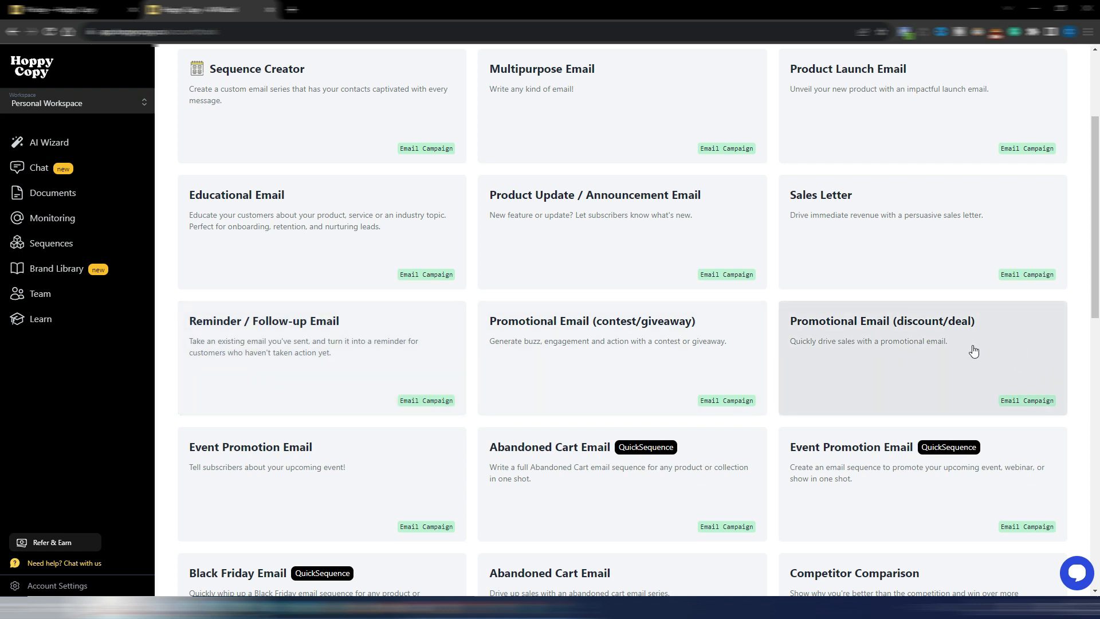
left_click(328, 340)
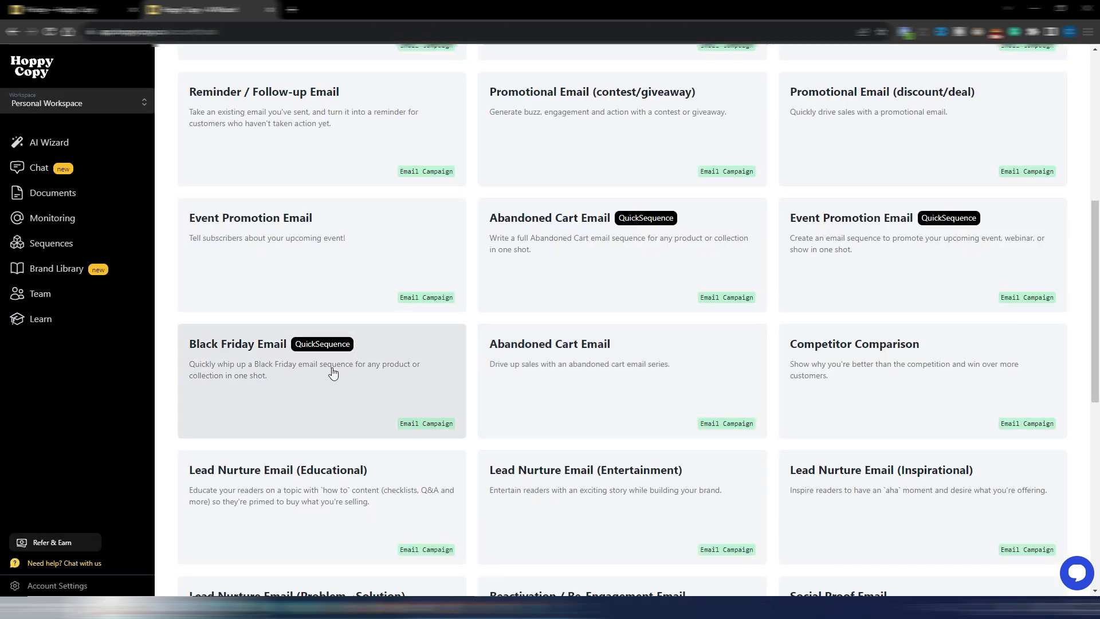
left_click(303, 369)
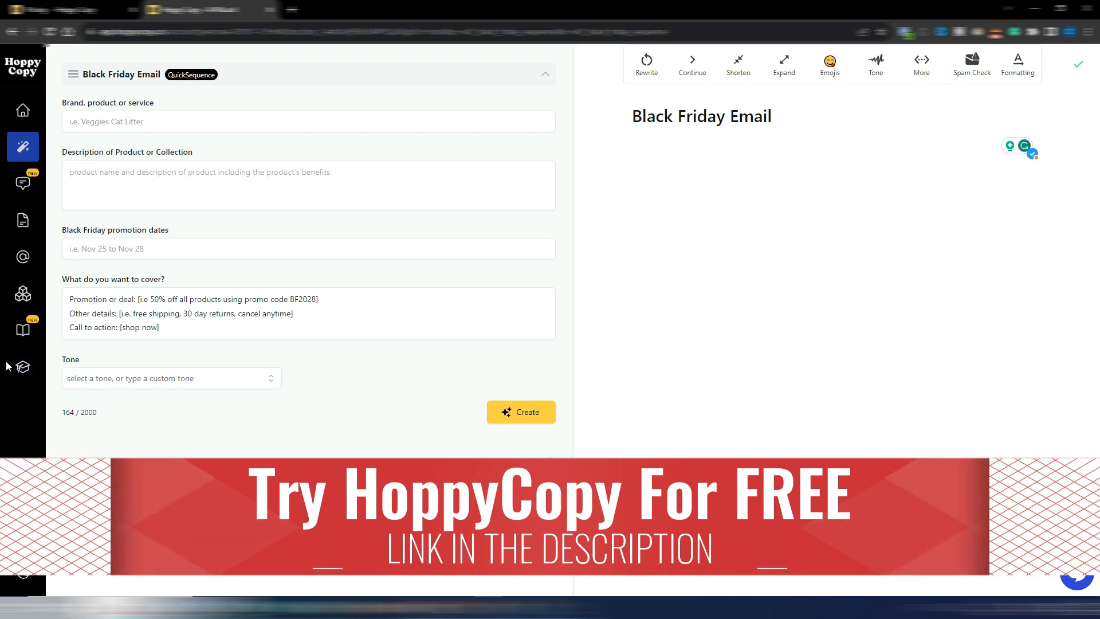
In Chat, enter "give me 10 email headlines for an email sequence to promote my shoe shop Black Friday sale" and choose Depth mode
left_click(21, 183)
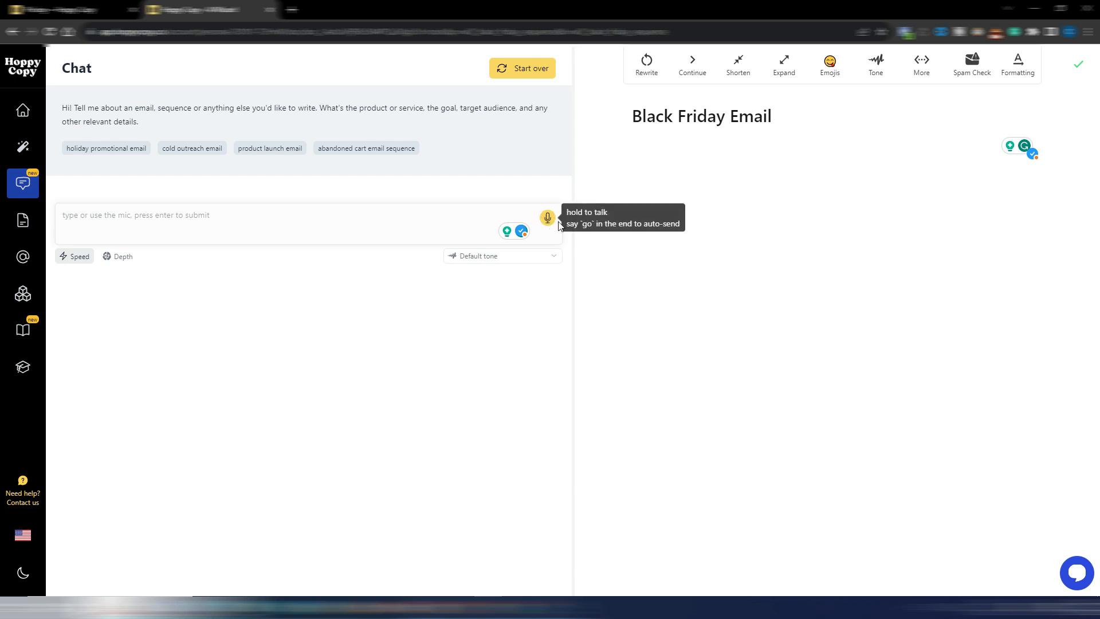
left_click(176, 217)
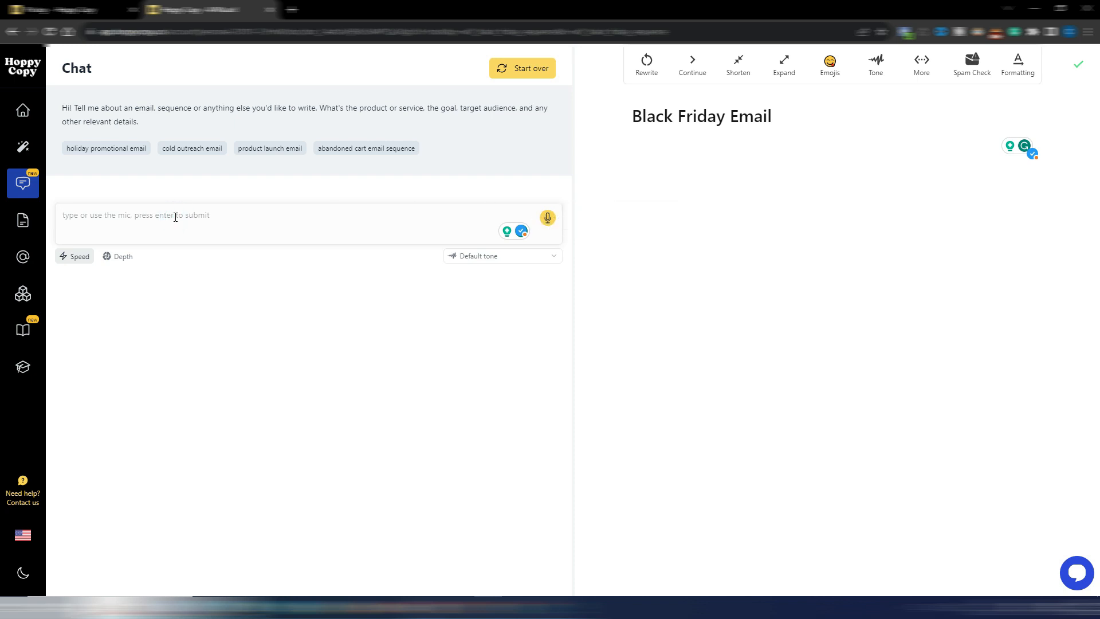
type("give me 10 email headlines for an email sequence to promote my shoe shop Black Friday sale")
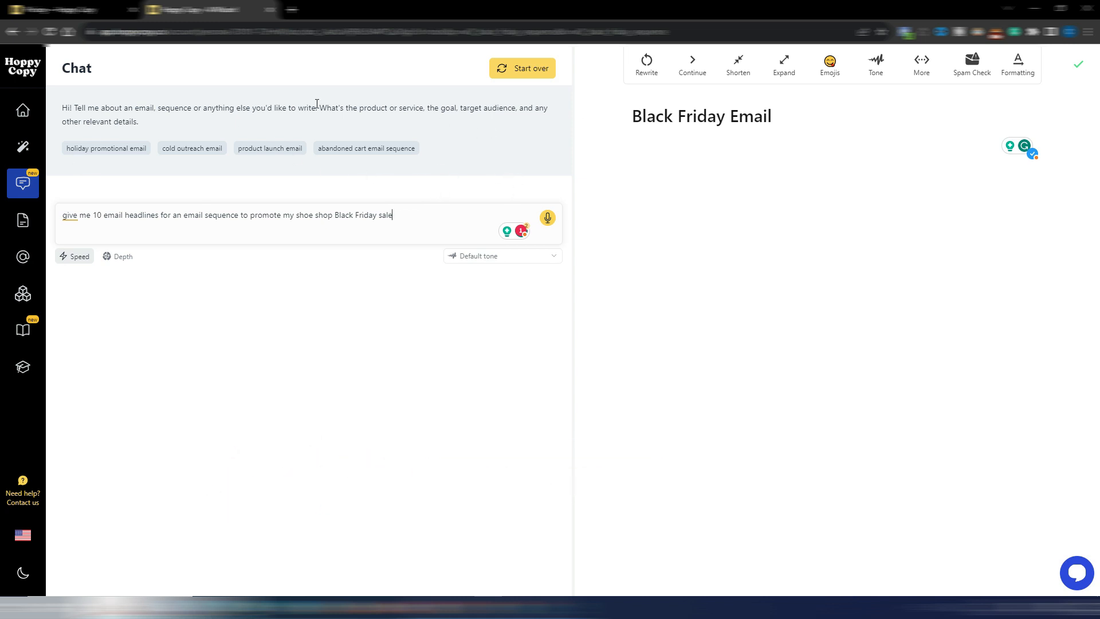
left_click(120, 259)
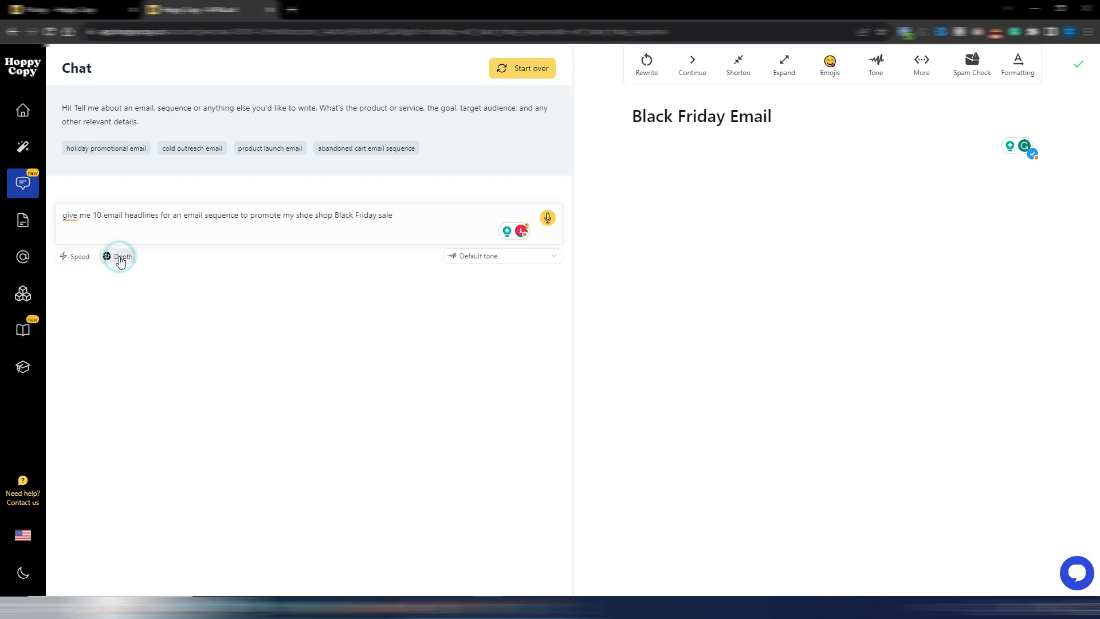
Check the tone options, keep Default tone, and submit the headline request to the chat
left_click(502, 256)
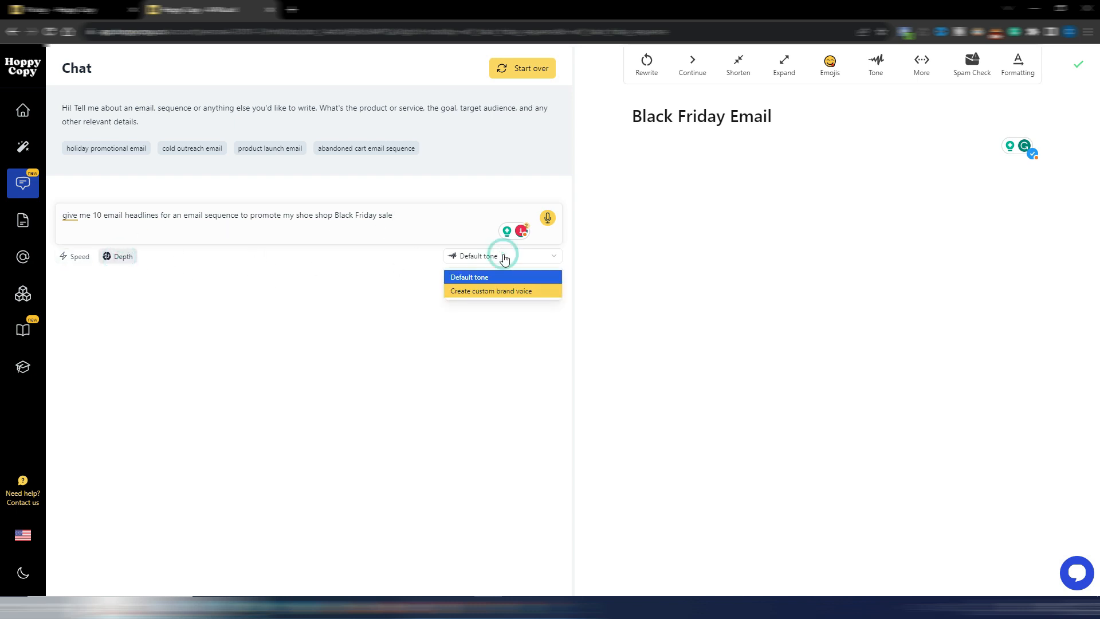
left_click(387, 284)
left_click(489, 256)
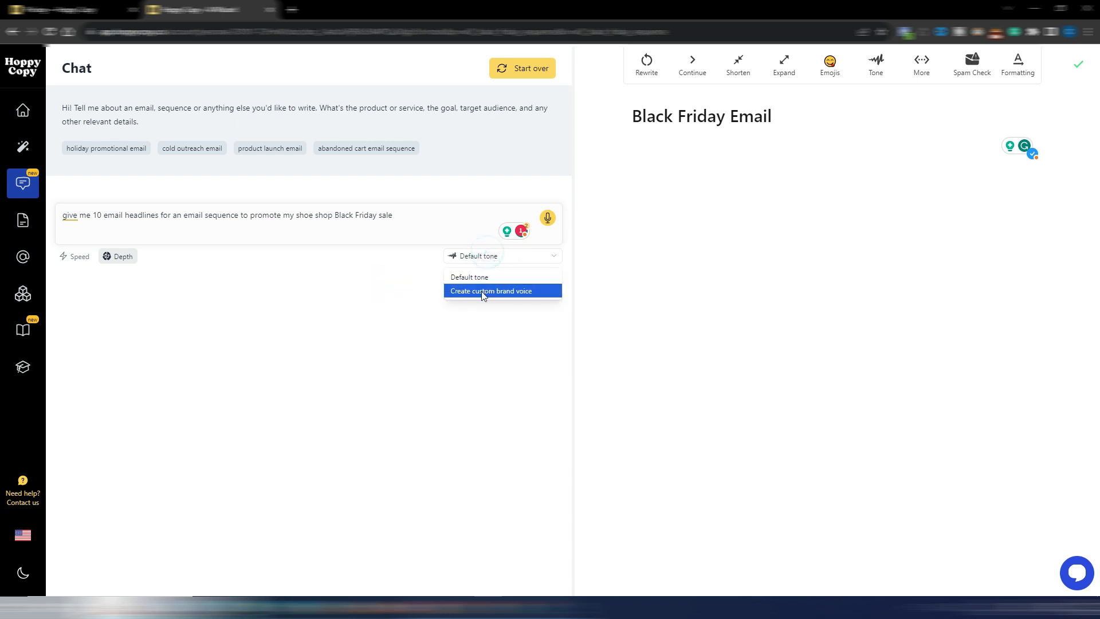
left_click(491, 278)
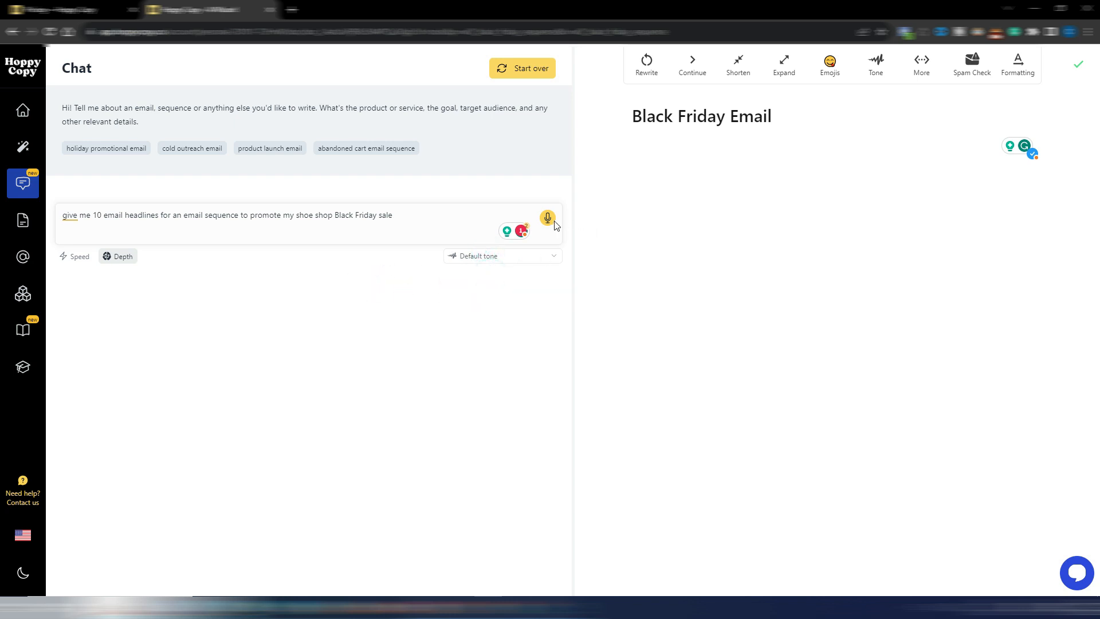
left_click(411, 215)
key("Return")
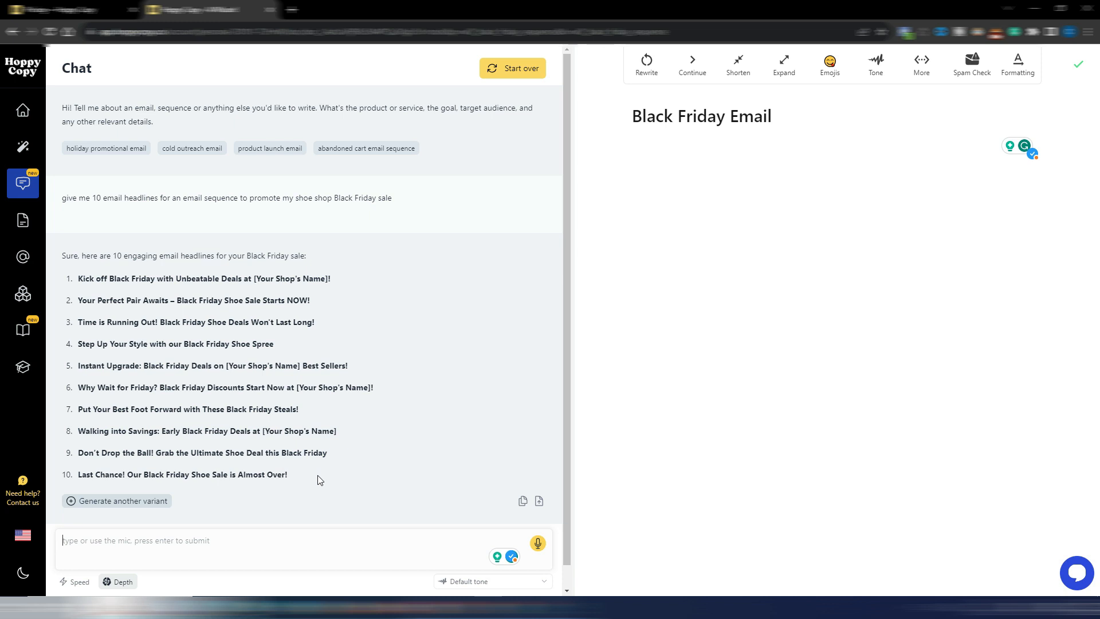
Look through the saved documents and view the Sequence Creator document's email content in the editor
left_click(23, 224)
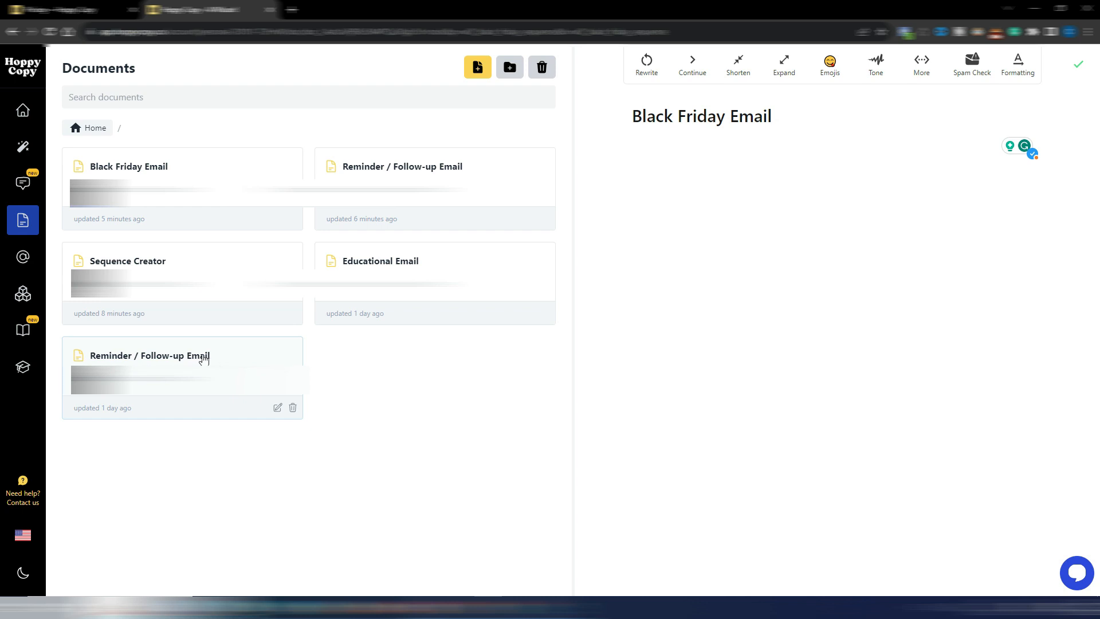
left_click(463, 264)
left_click(218, 264)
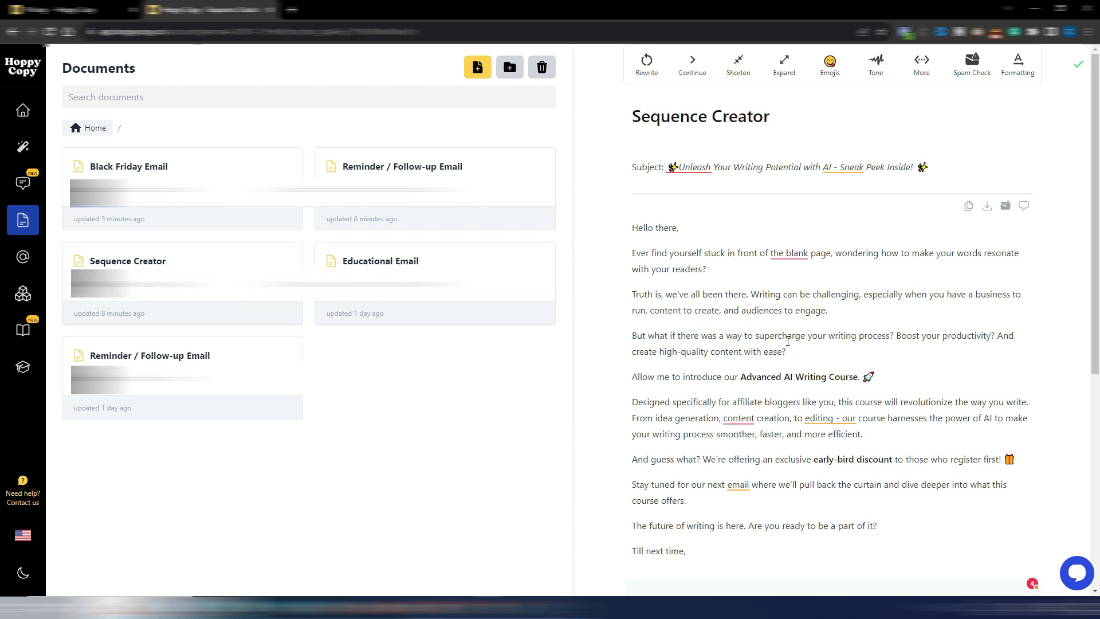
scroll(789, 342, "down", 7)
scroll(791, 348, "up", 7)
Start tracking the Hoppy Copy brand (hoppycopy.co) in Monitoring, check its tracked emails, and return to the tracked brands
left_click(26, 259)
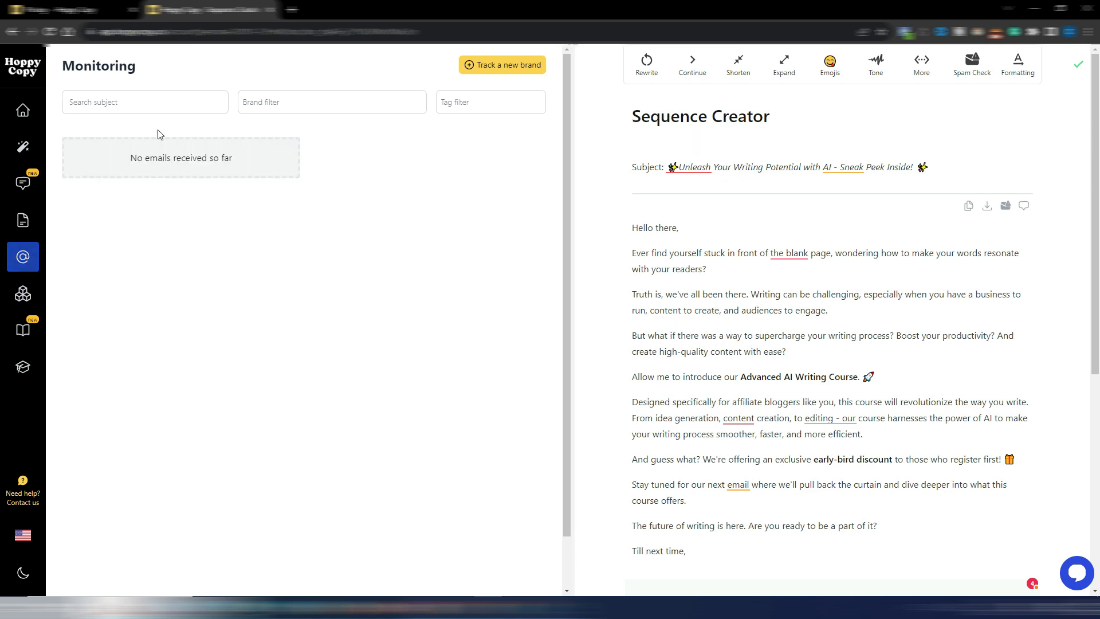
left_click(500, 65)
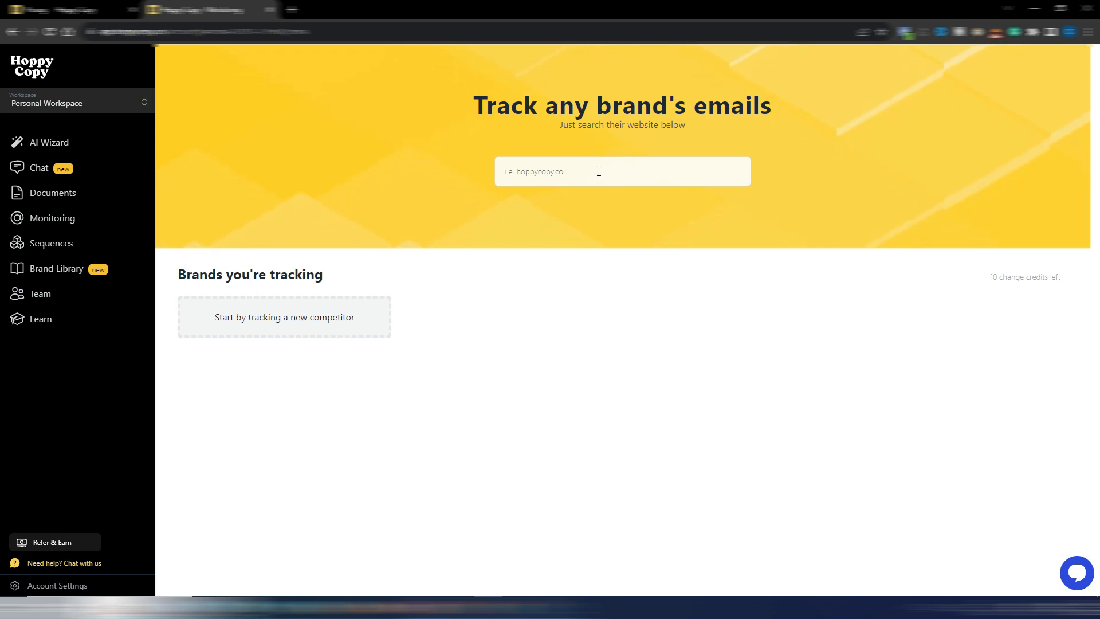
left_click(567, 172)
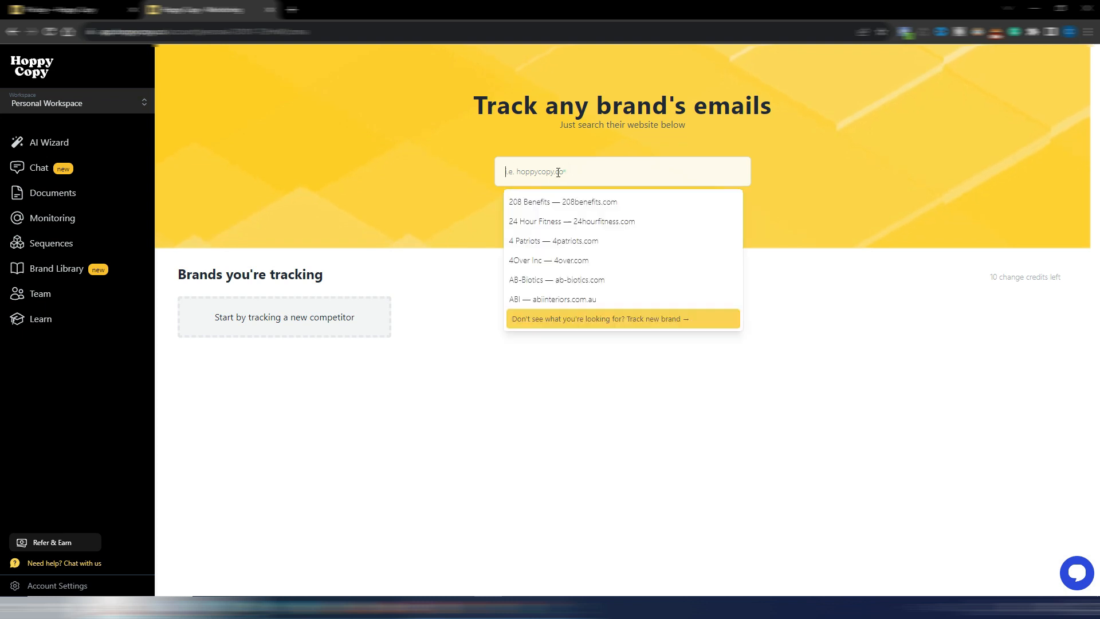
type("hoppycopy.co")
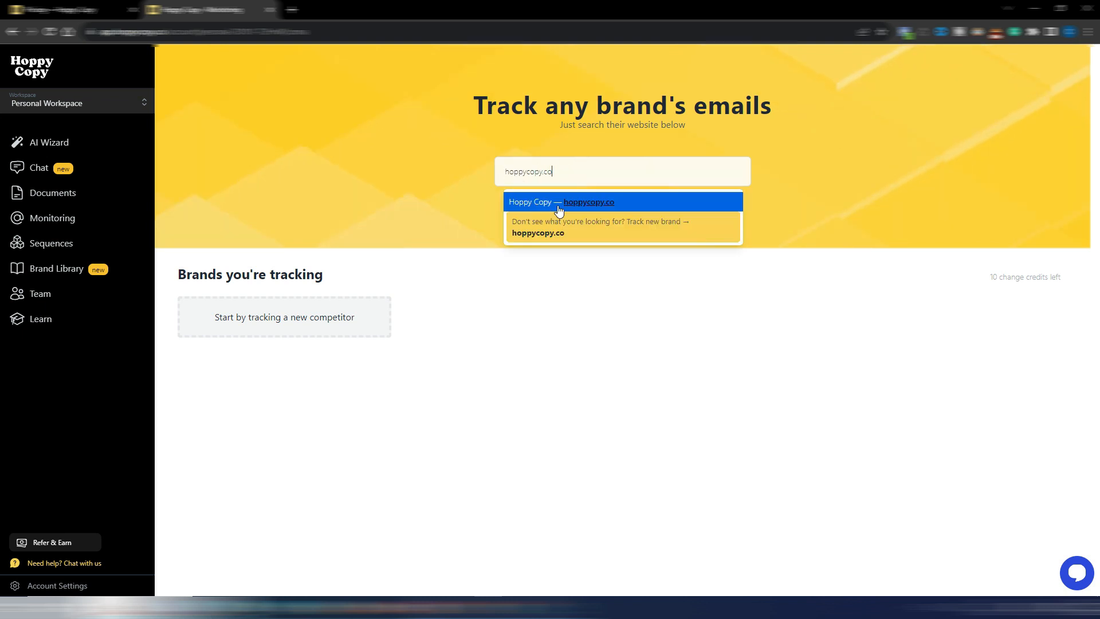
left_click(589, 203)
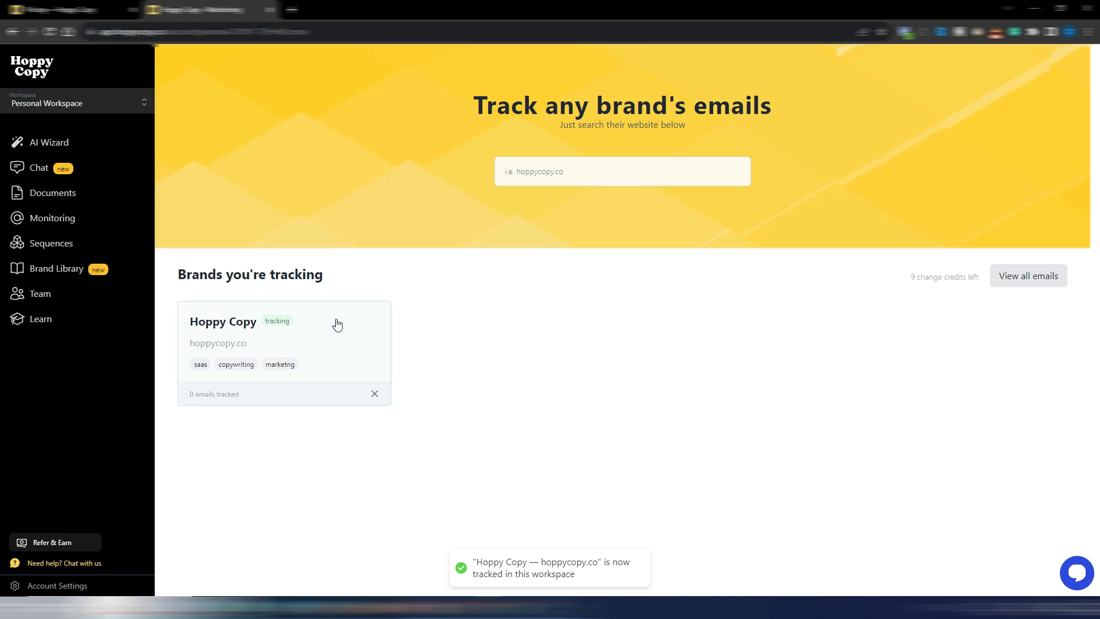
left_click(321, 333)
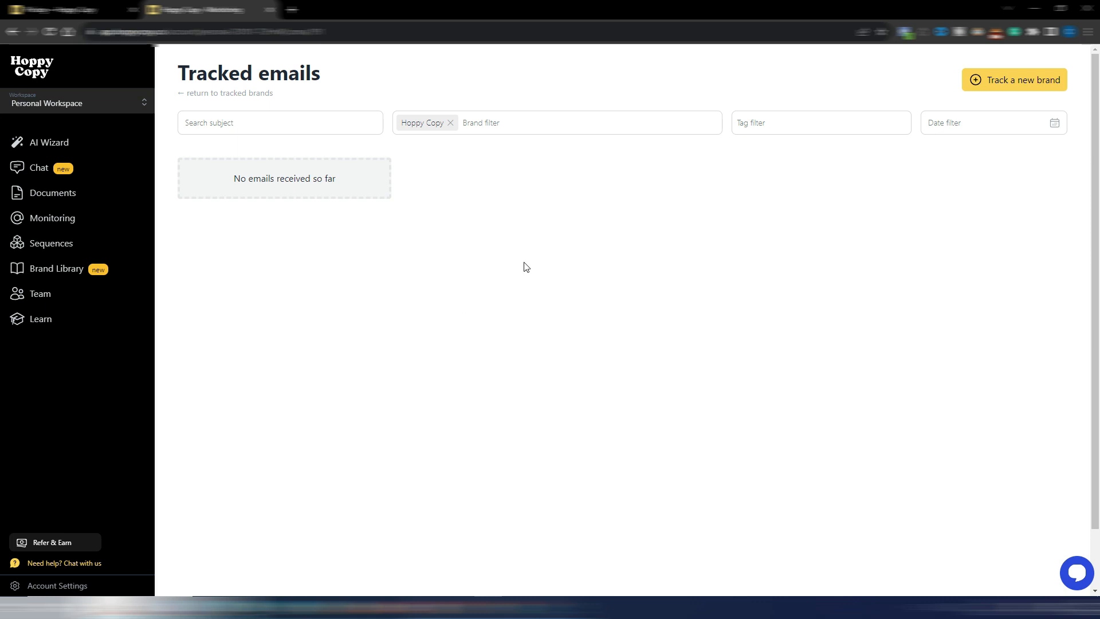
left_click(180, 93)
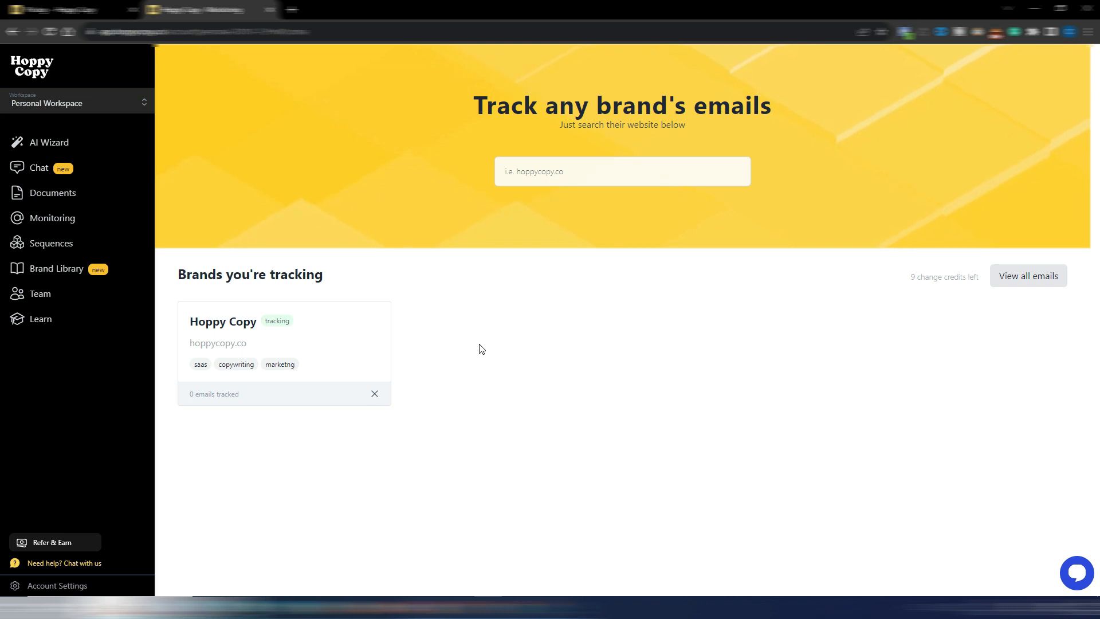
View the Lead Nurture - Seinfeld sequence and expand its Episode, Educational and Epiphany Style guidance
left_click(40, 244)
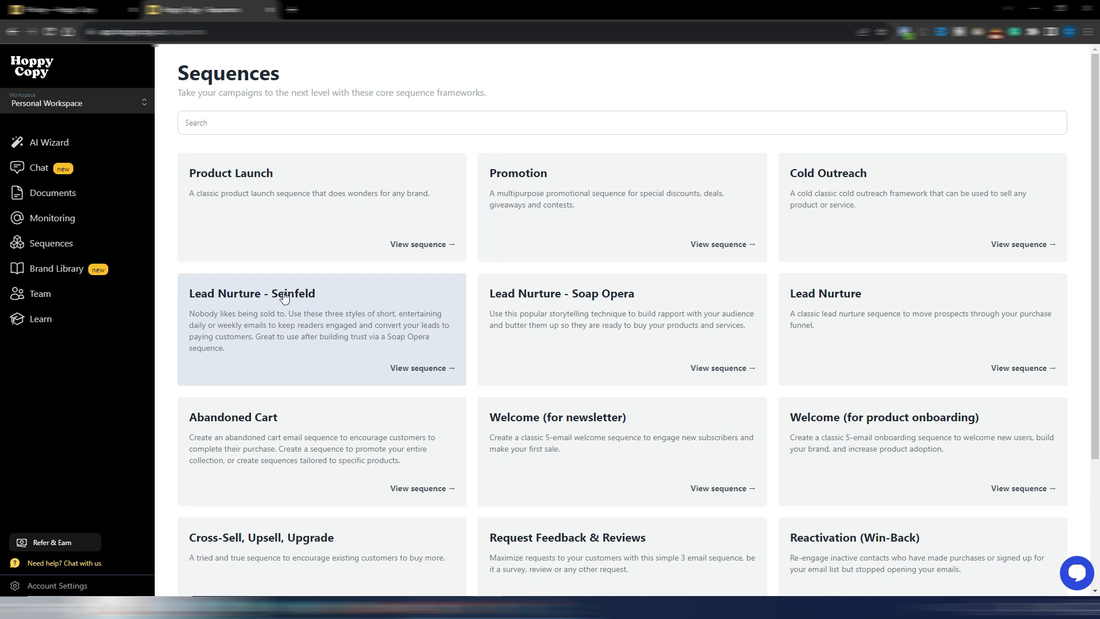
left_click(369, 315)
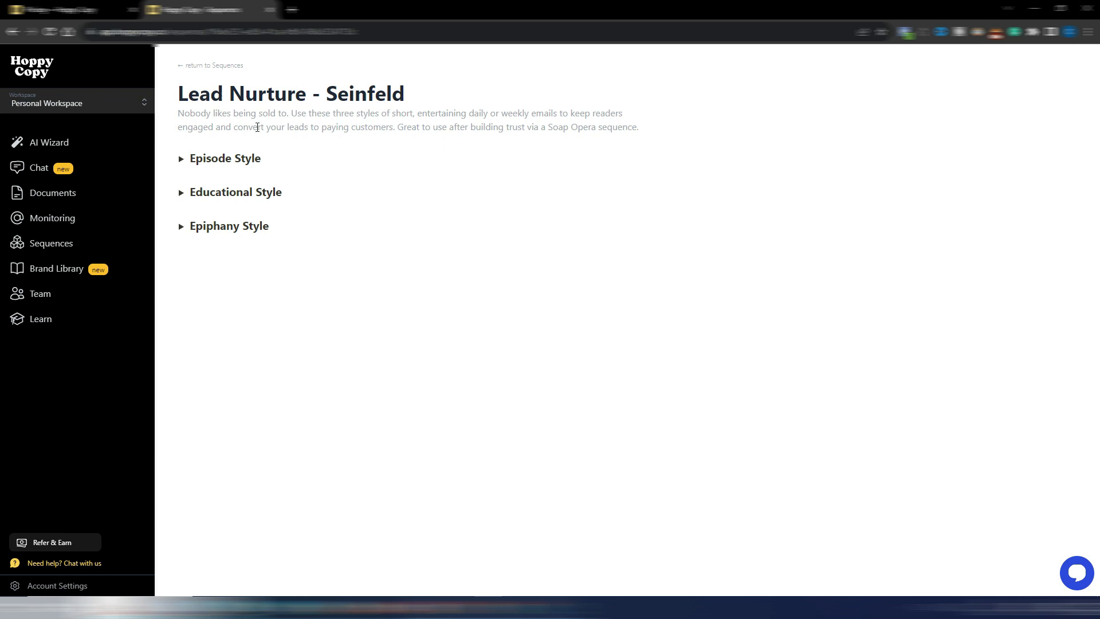
left_click(182, 162)
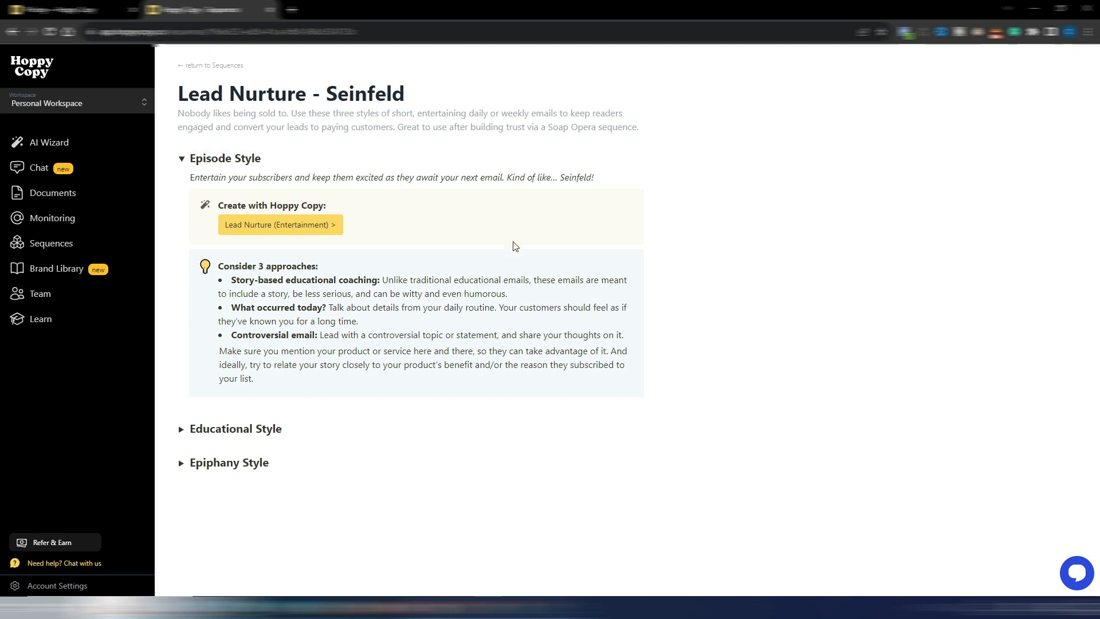
left_click(181, 428)
scroll(394, 376, "down", 3)
scroll(412, 412, "up", 1)
scroll(368, 398, "down", 1)
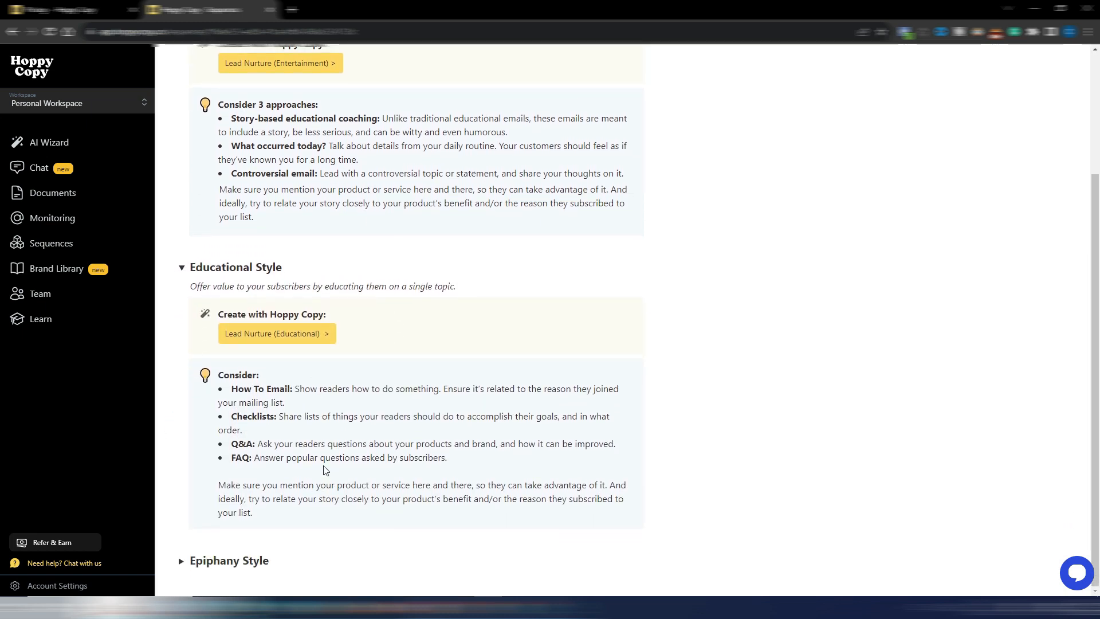
left_click(180, 561)
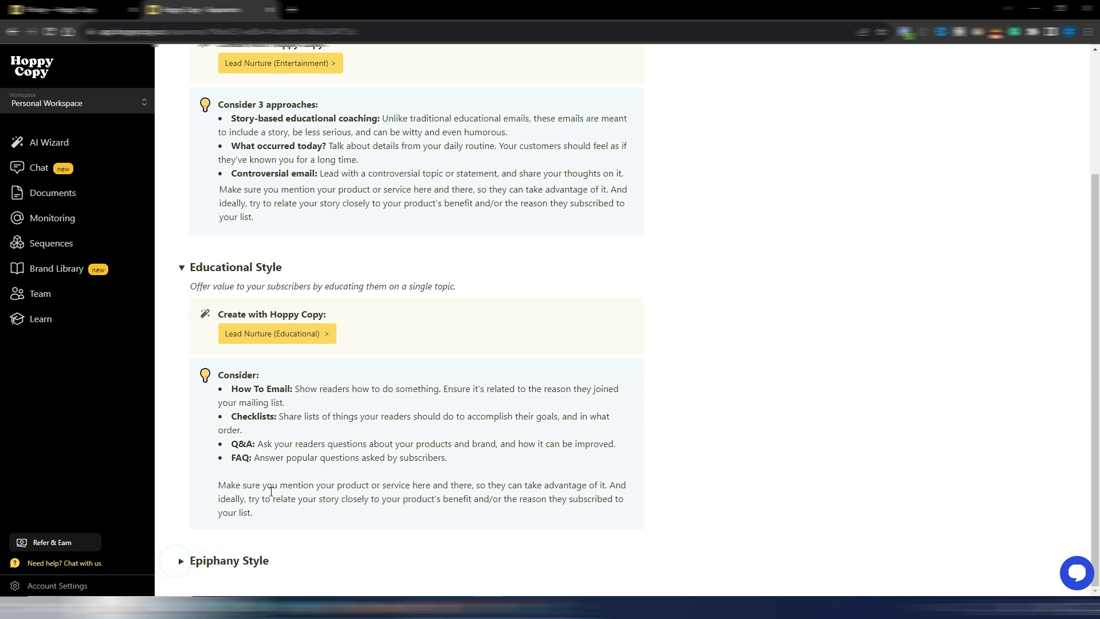
scroll(393, 429, "down", 4)
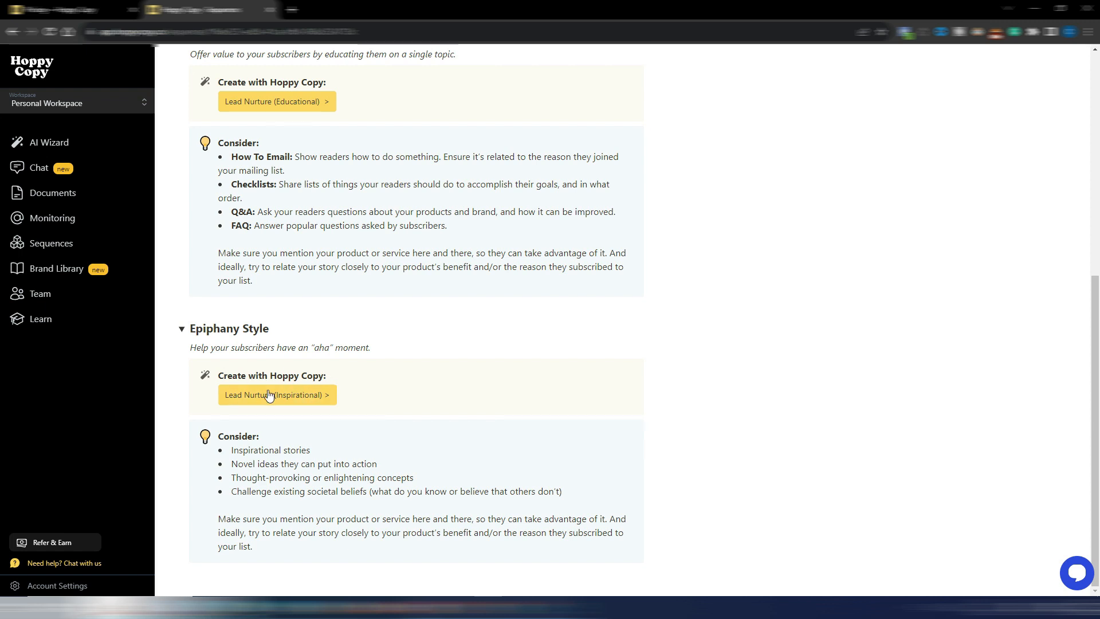
View the Abandoned Cart sequence and read the guidance for Email 1 - Abandoned Cart and Email 2 - Product Benefits
left_click(49, 243)
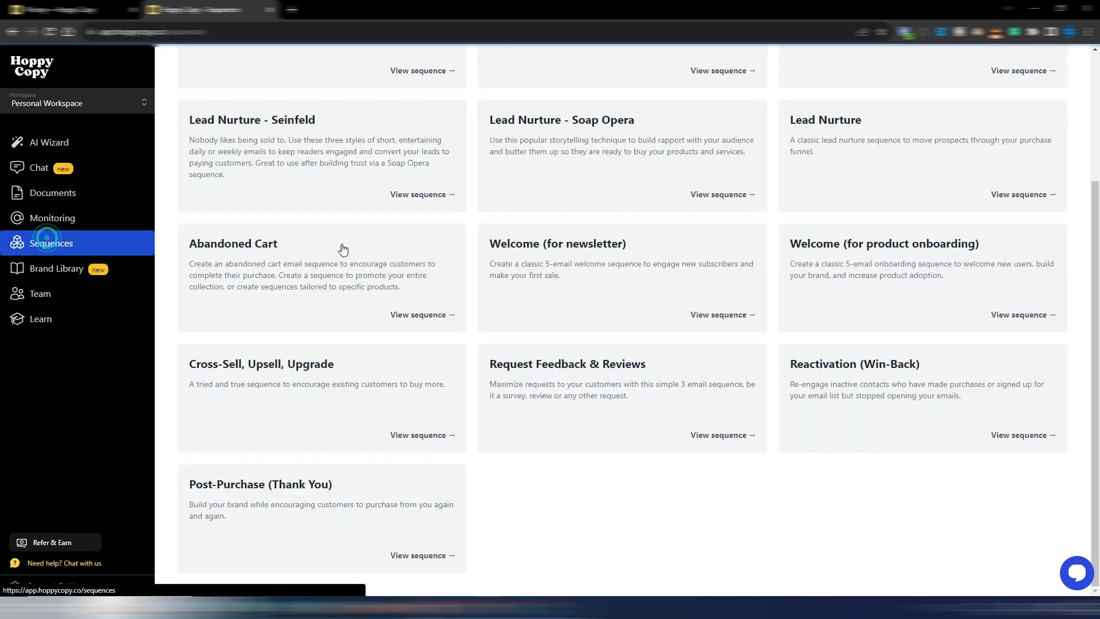
left_click(255, 258)
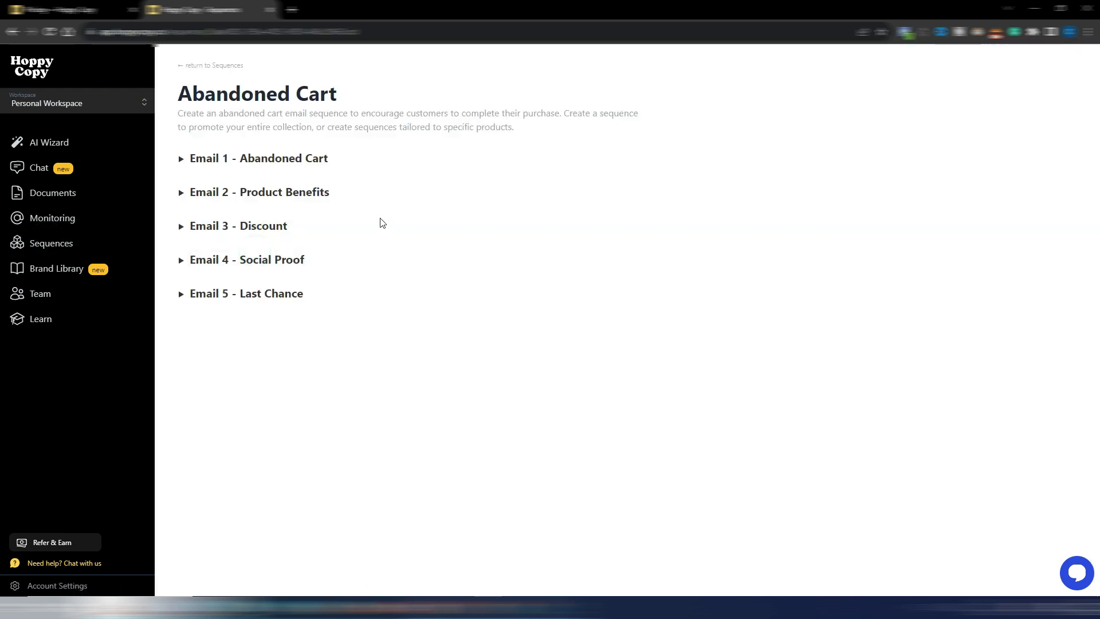
left_click(181, 159)
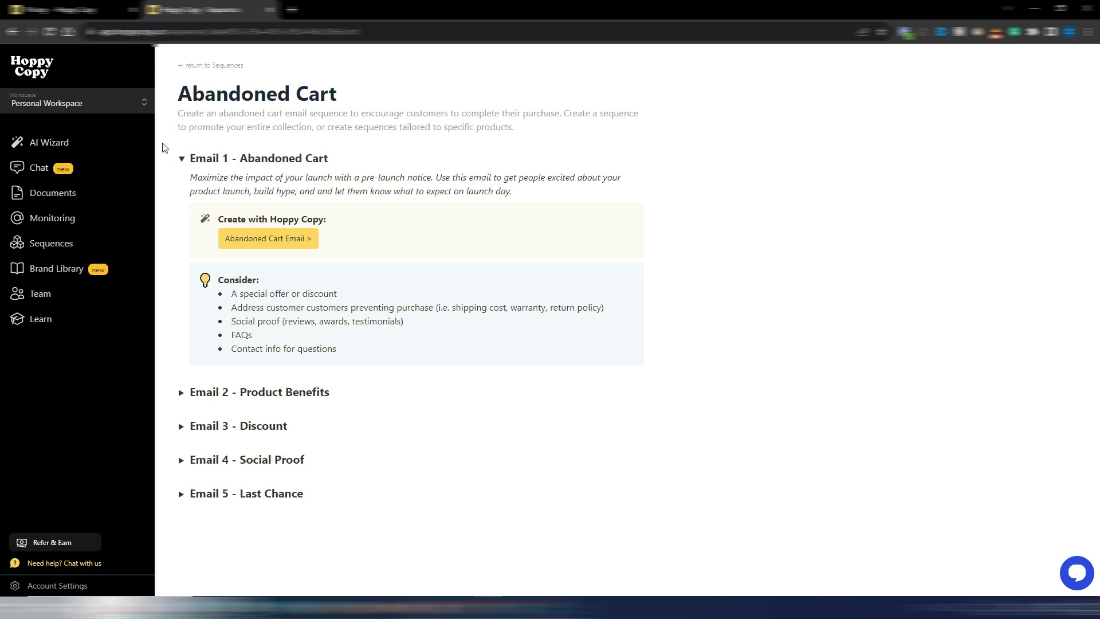
left_click(181, 158)
left_click(181, 190)
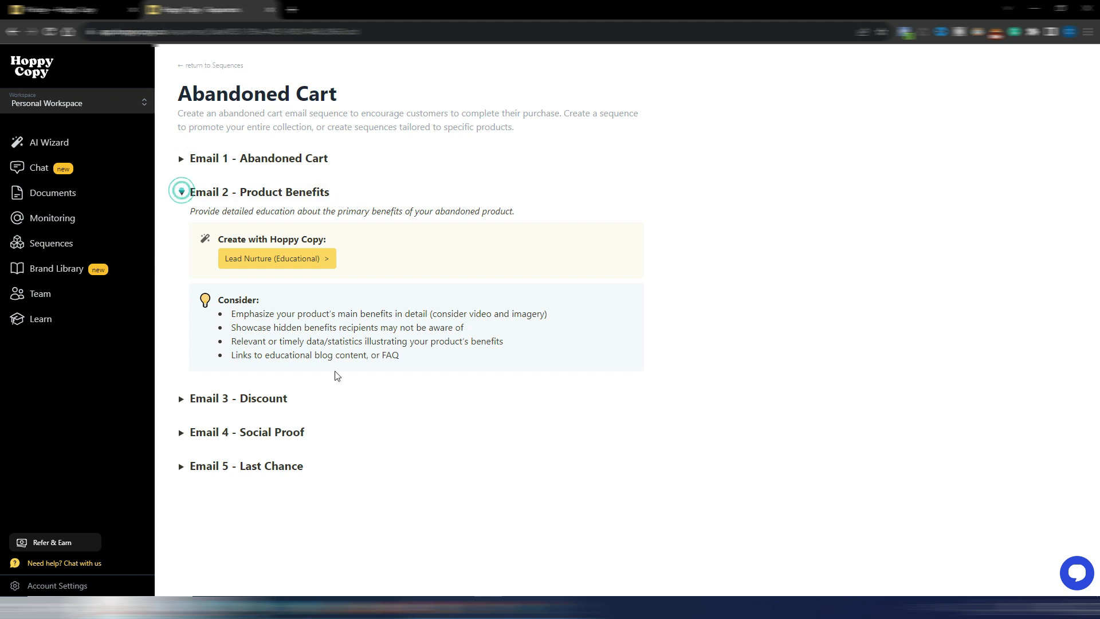
left_click(181, 192)
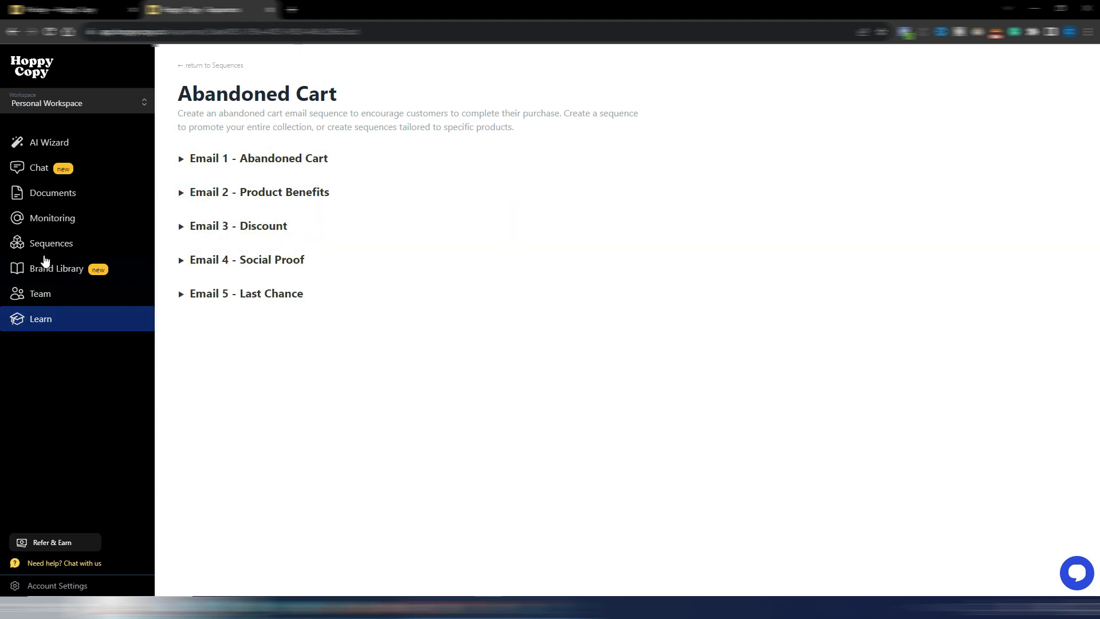
Return to the sequence frameworks and look through the full list
left_click(60, 245)
scroll(648, 367, "down", 3)
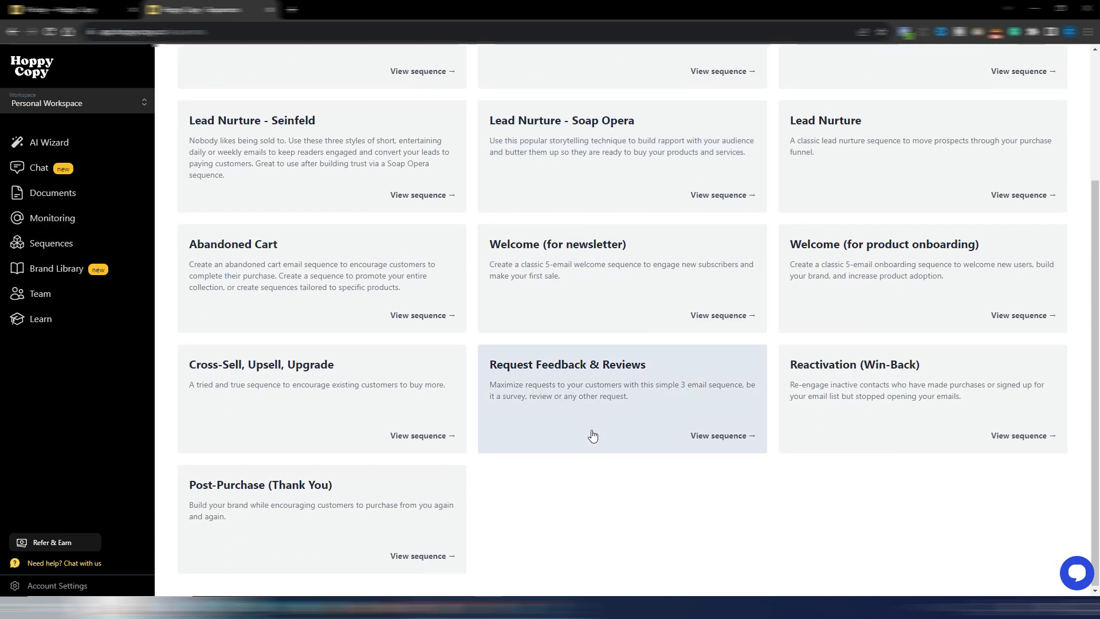
scroll(593, 436, "up", 3)
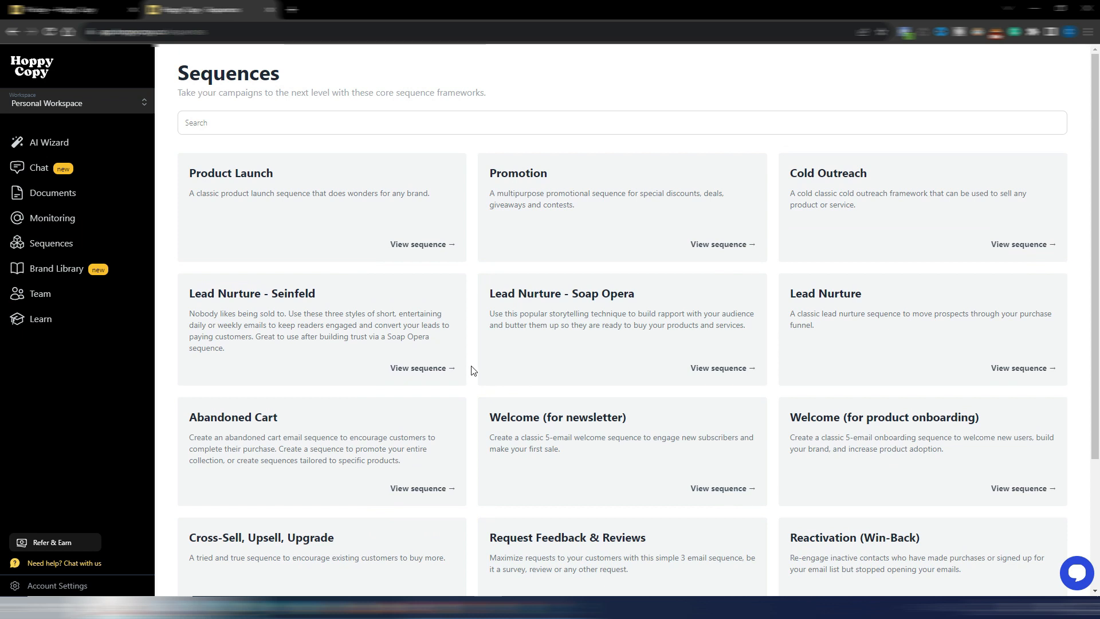
View the Brand Library and the Learn tutorial videos, close the videos and go to the AI Wizard
left_click(55, 270)
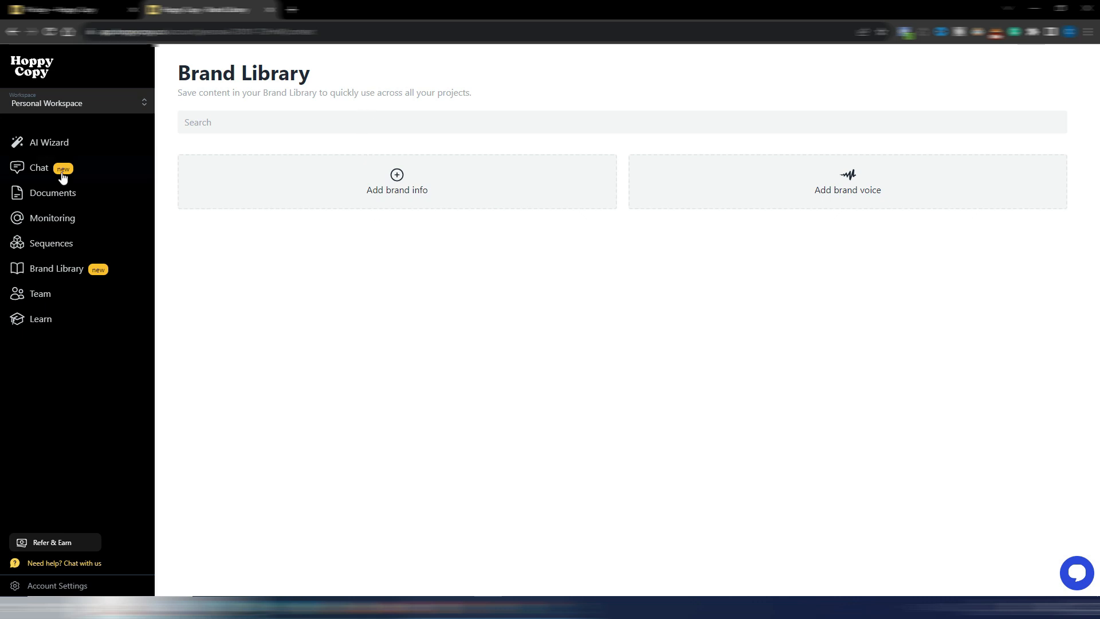
left_click(44, 322)
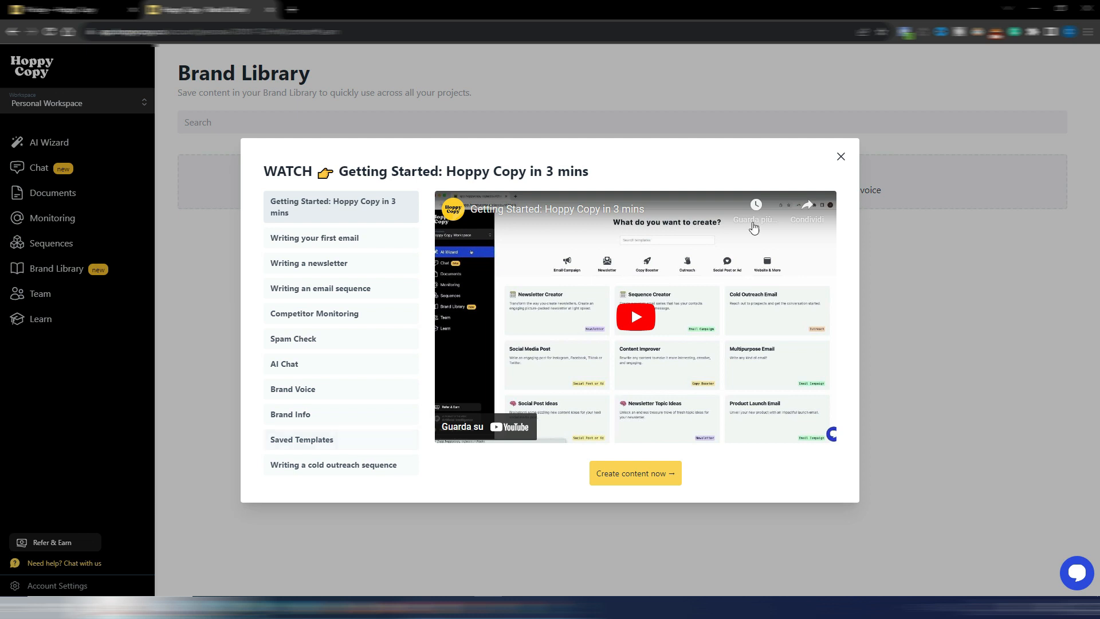
left_click(929, 386)
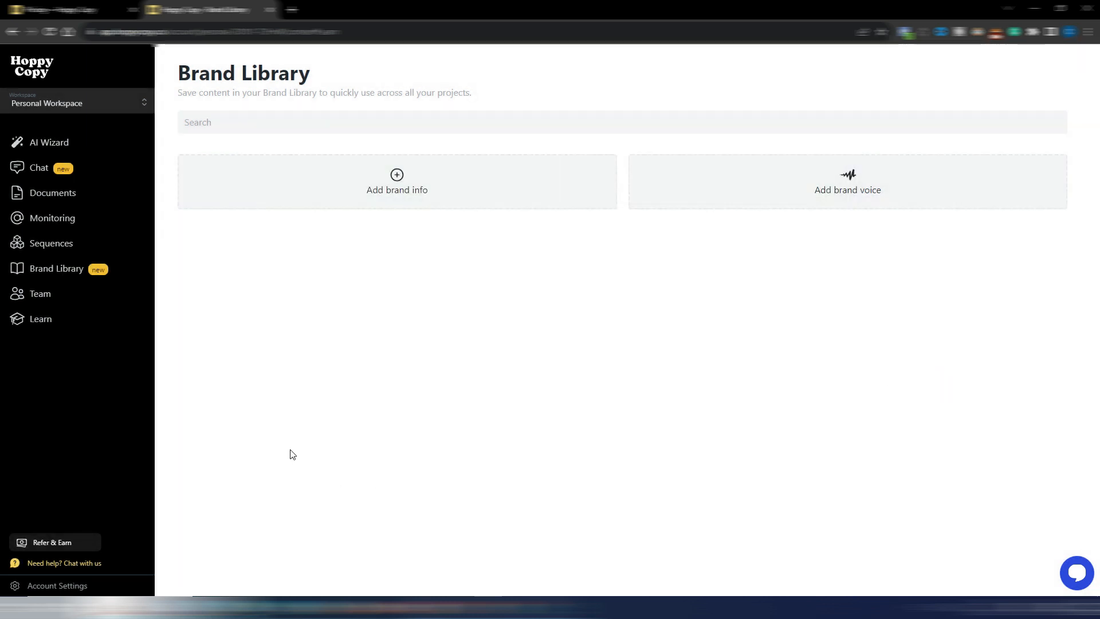
left_click(36, 142)
left_click(407, 175)
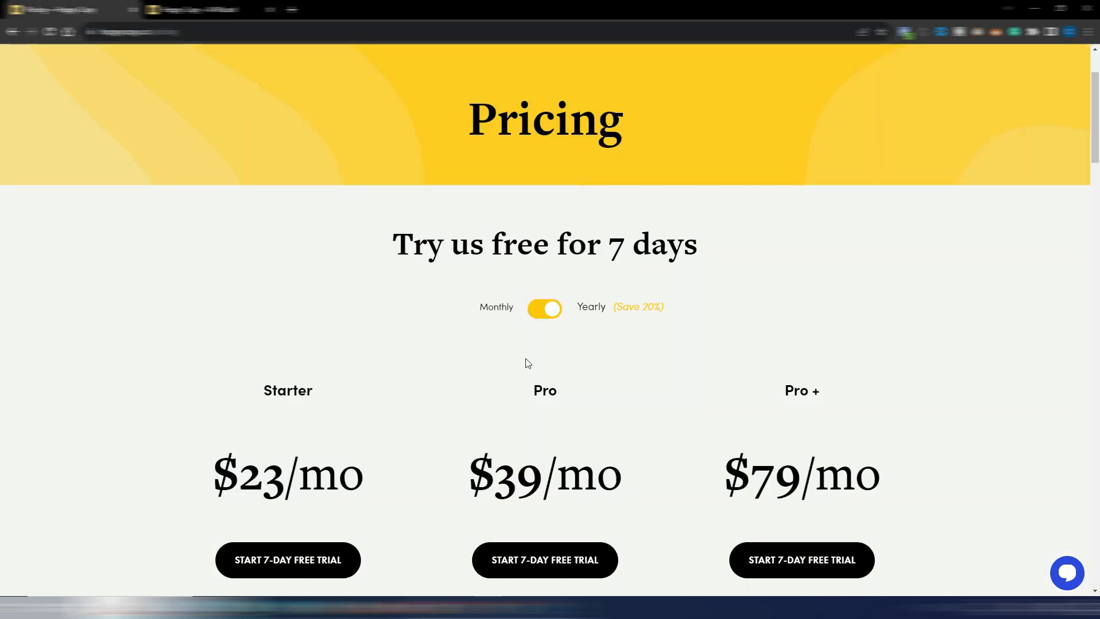
Compare the Starter, Pro and Pro + plans on the pricing page under monthly and yearly billing
left_click(545, 308)
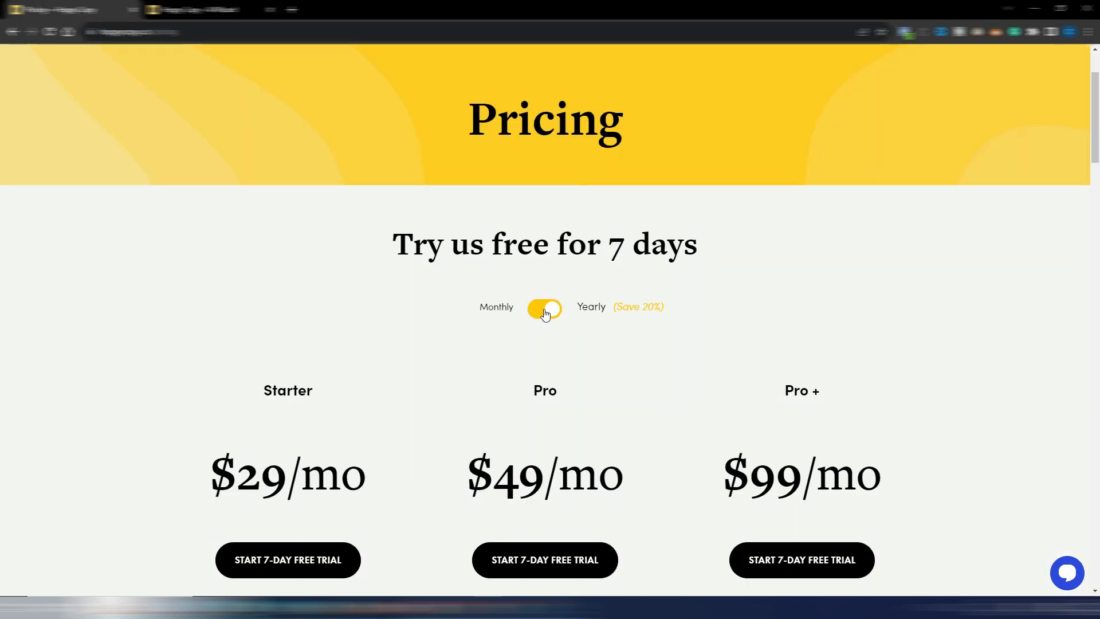
scroll(429, 384, "down", 4)
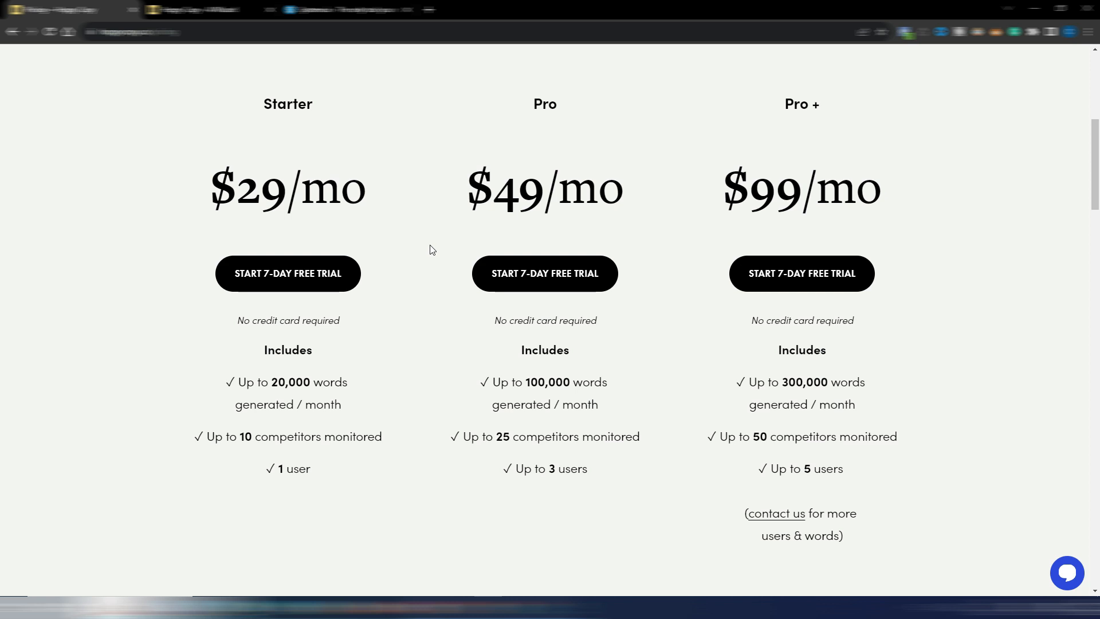
scroll(432, 249, "up", 6)
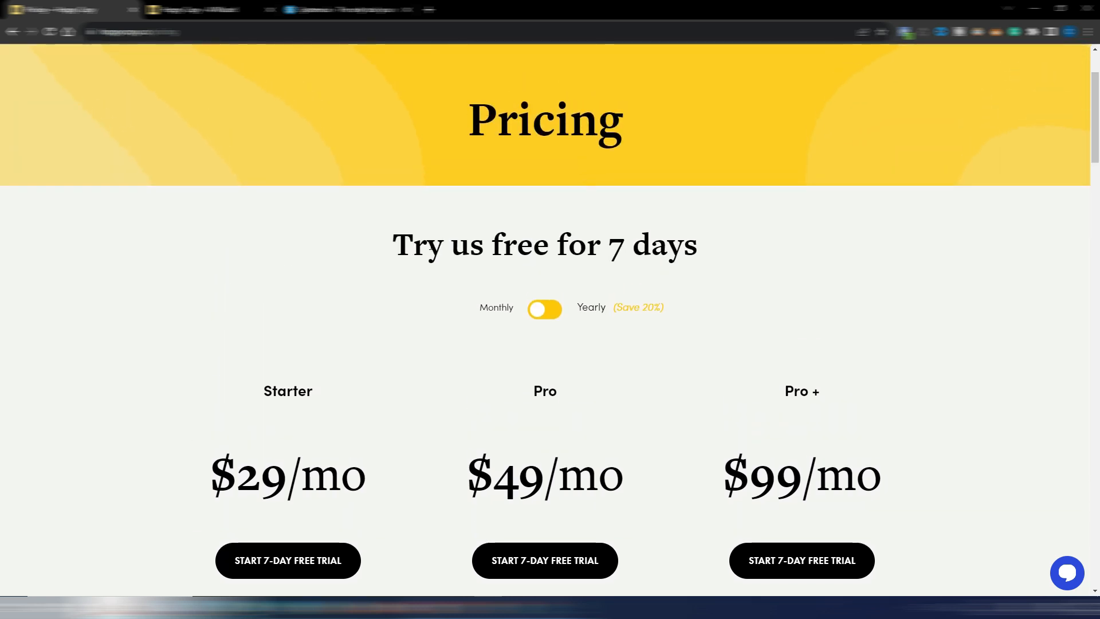
scroll(432, 250, "down", 4)
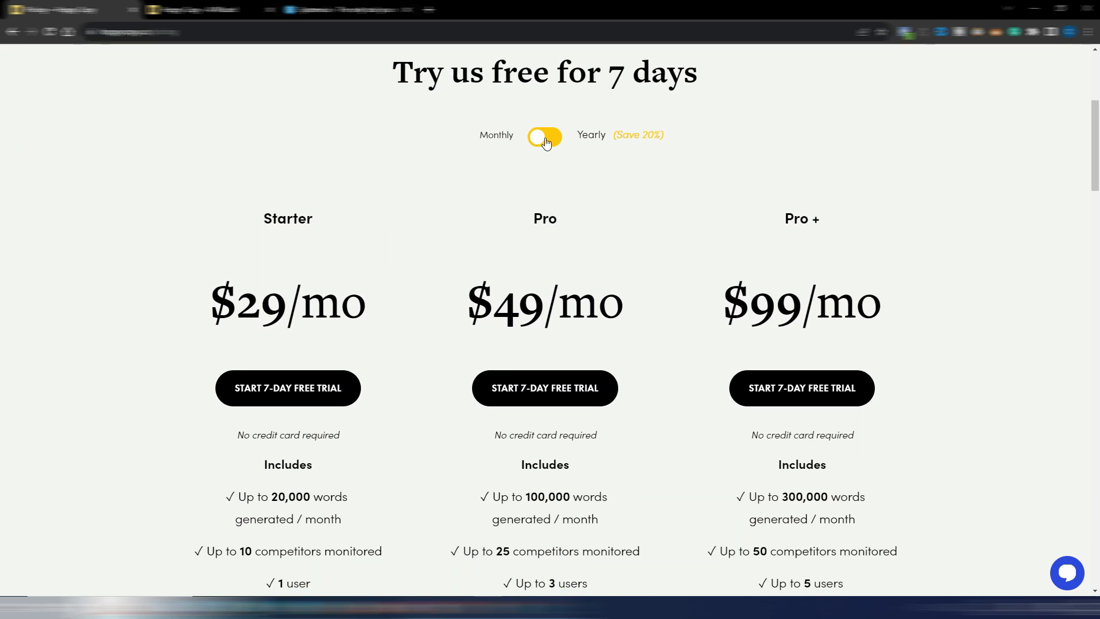
left_click(546, 142)
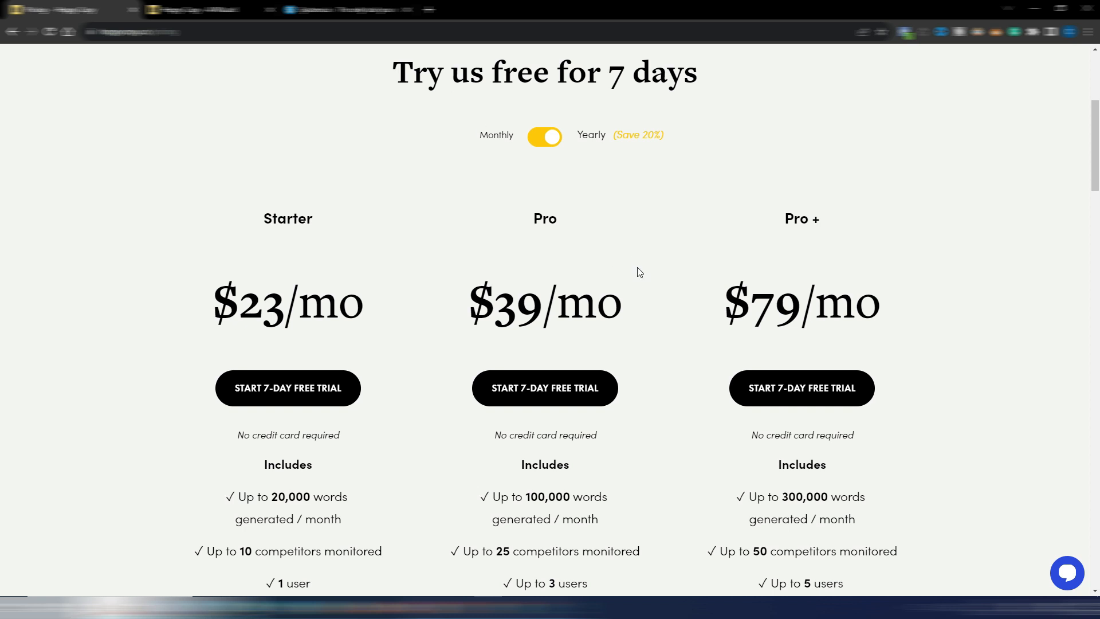
Switch to the systeme.io site, dismiss its lifetime access offer, and view its pricing plans alongside the Hoppy Copy site
left_click(358, 10)
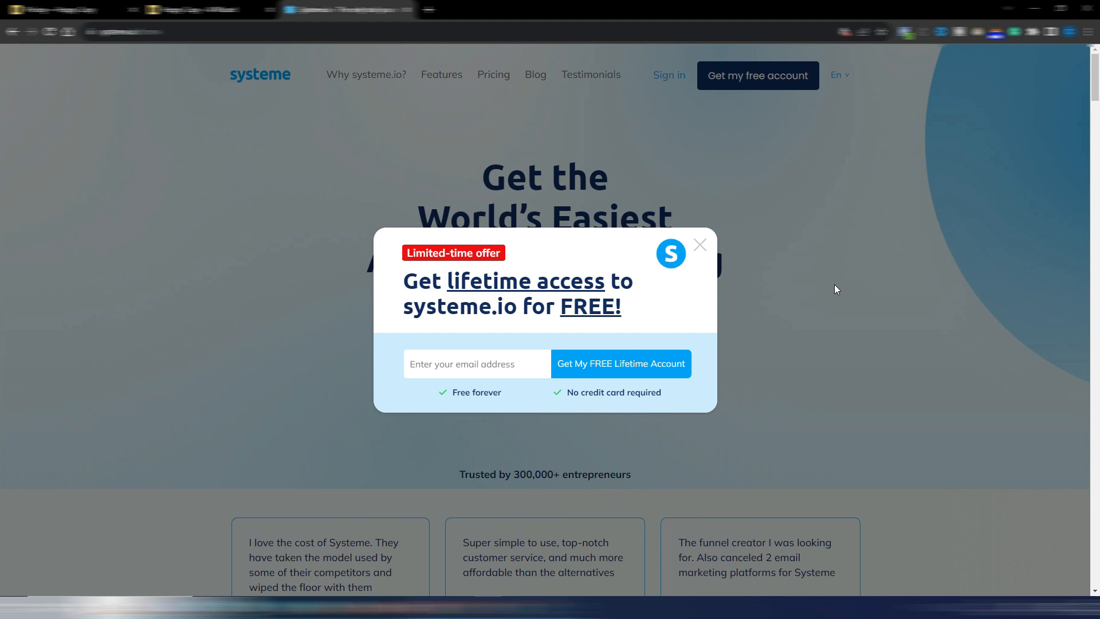
left_click(833, 278)
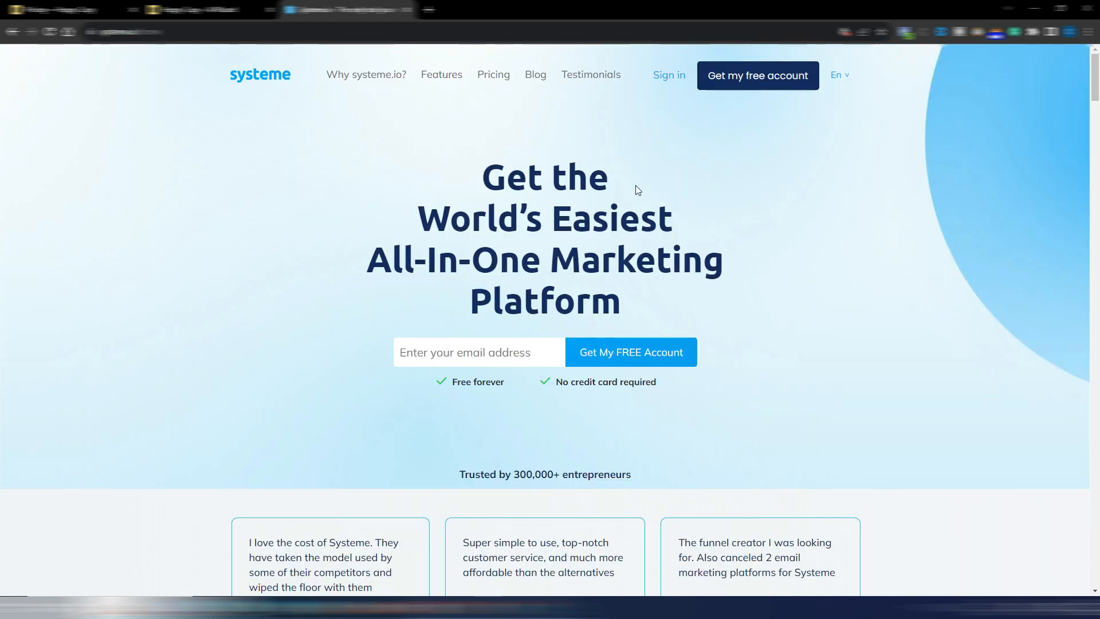
left_click(495, 80)
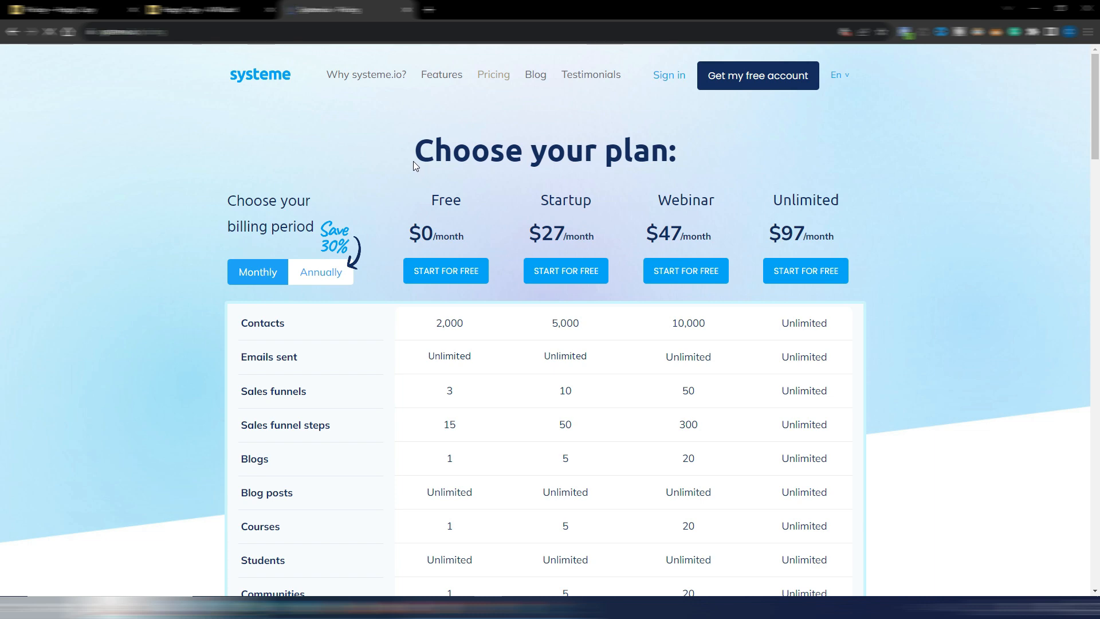
left_click(75, 10)
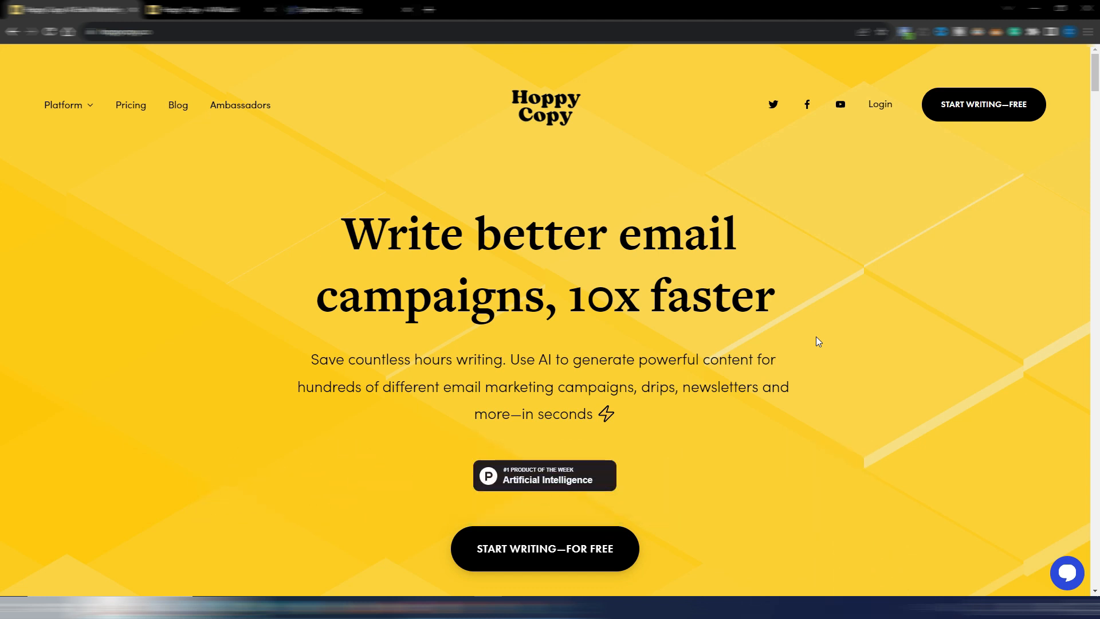
left_click(330, 11)
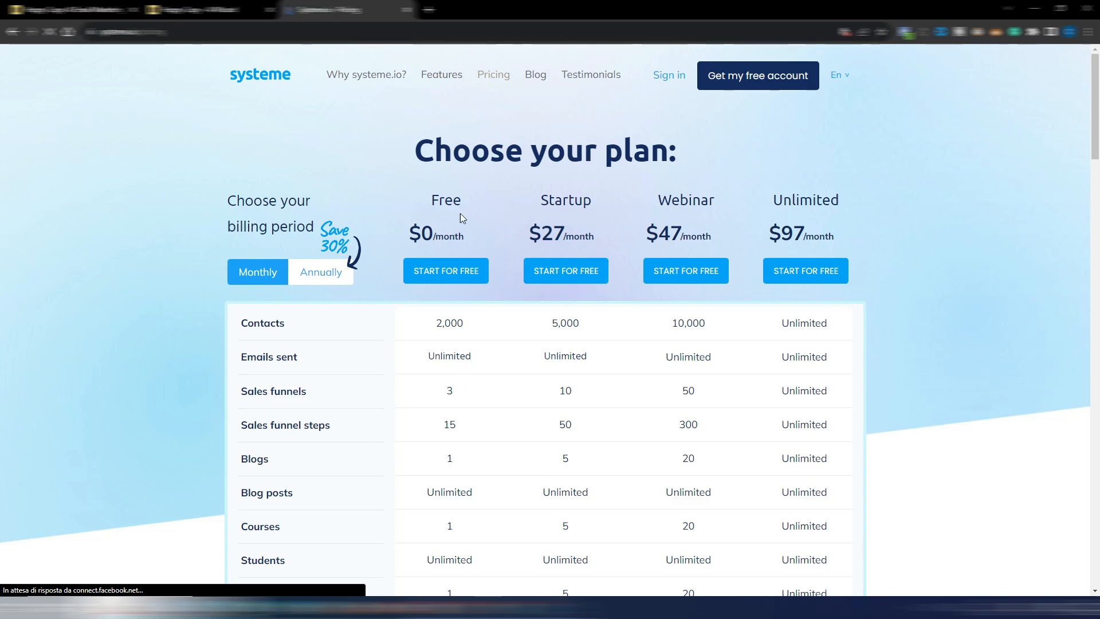